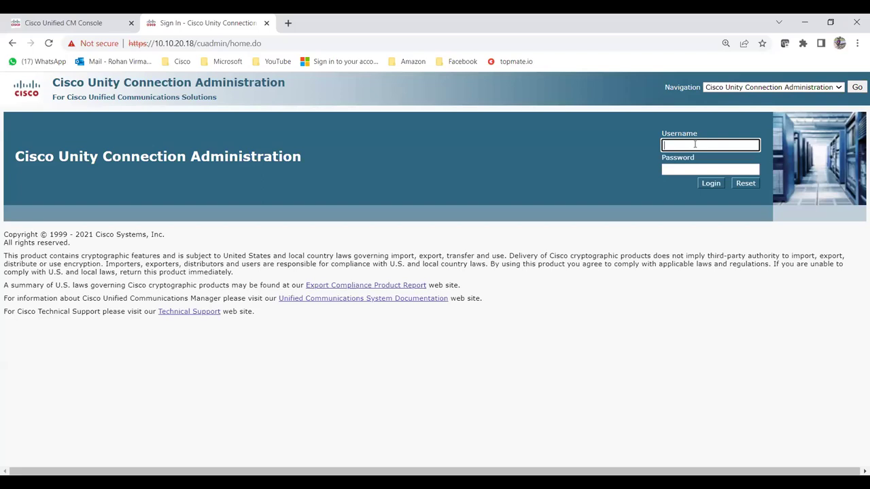
Sign in with the administrator username and the account password.
{"action": "type", "text": "istrator"}
{"action": "key", "text": "Tab"}
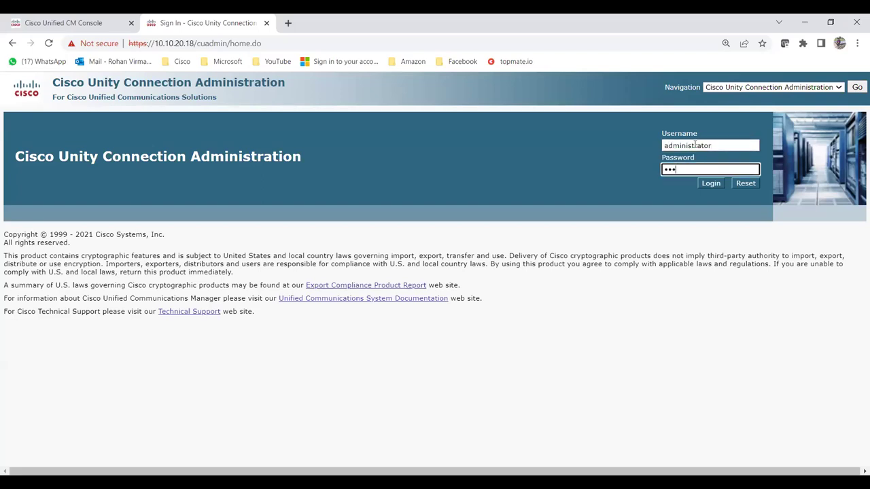
{"action": "key", "text": "Return"}
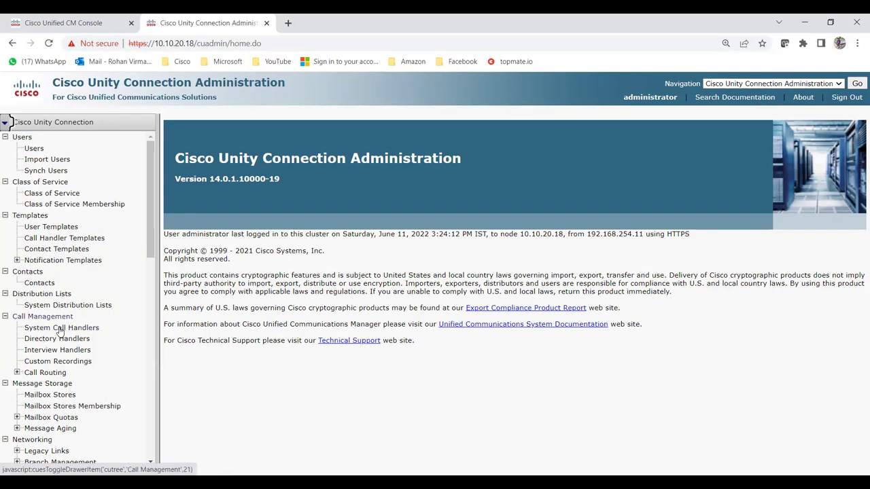
From the three system call handlers listed, start adding a new call handler.
{"action": "left_click", "coordinate": [58, 328]}
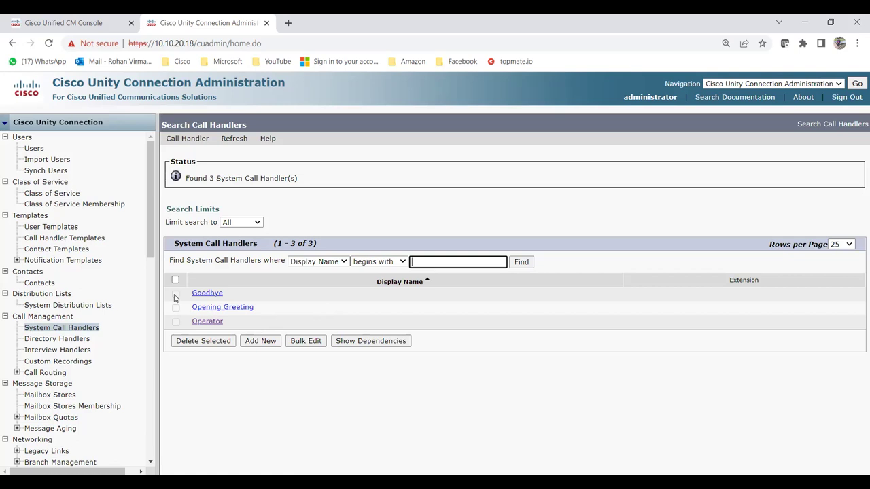
{"action": "left_click", "coordinate": [176, 331]}
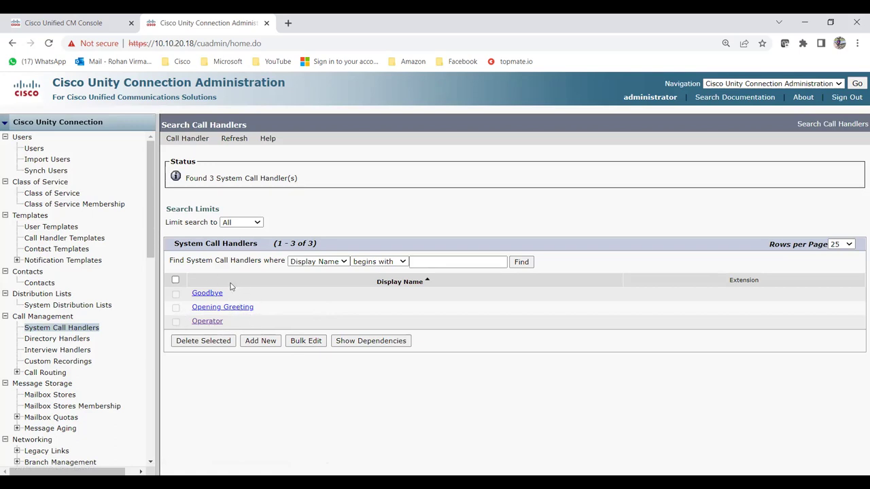
{"action": "left_click", "coordinate": [261, 342]}
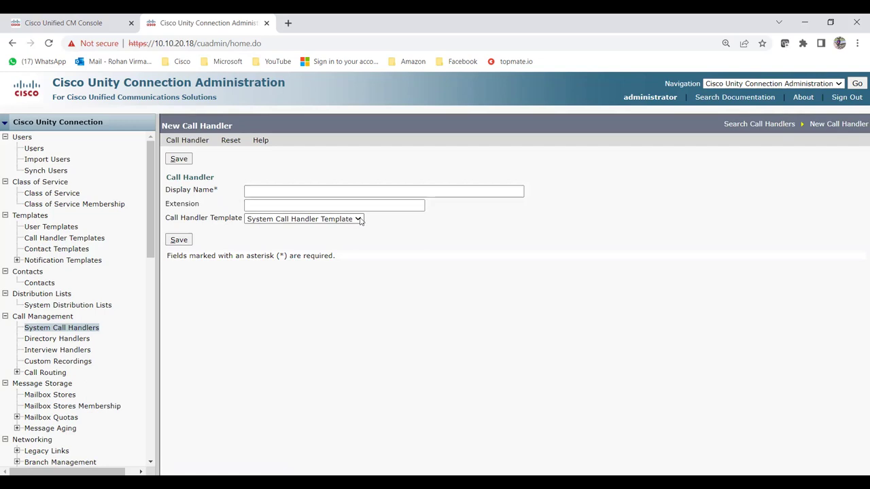
Save a new call handler named CustomerCare with extension 5555.
{"action": "left_click", "coordinate": [275, 190]}
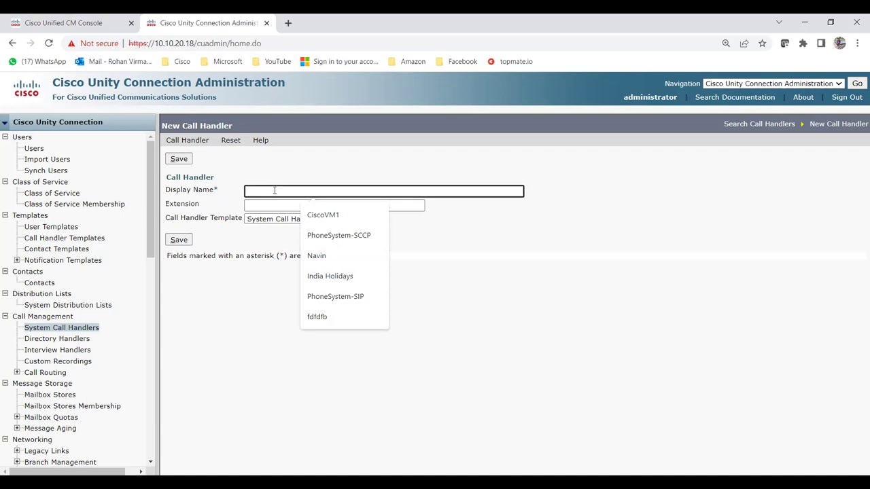
{"action": "type", "text": "CustomerCare"}
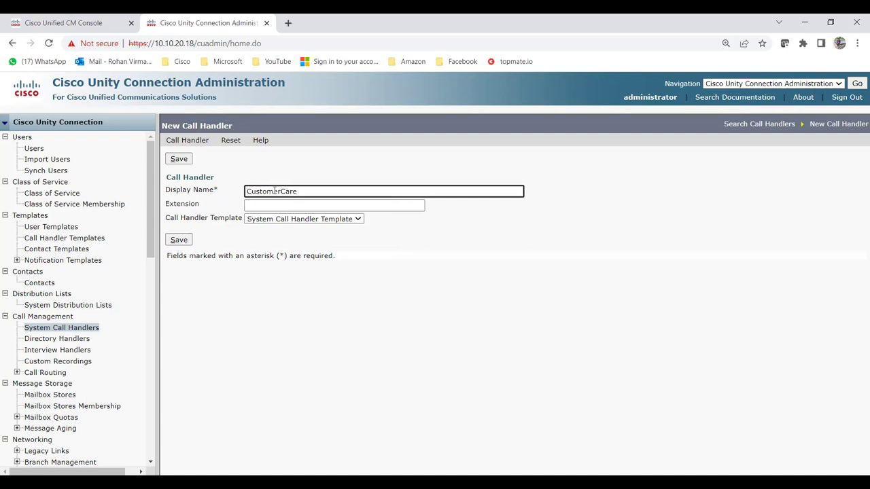
{"action": "left_click", "coordinate": [256, 205]}
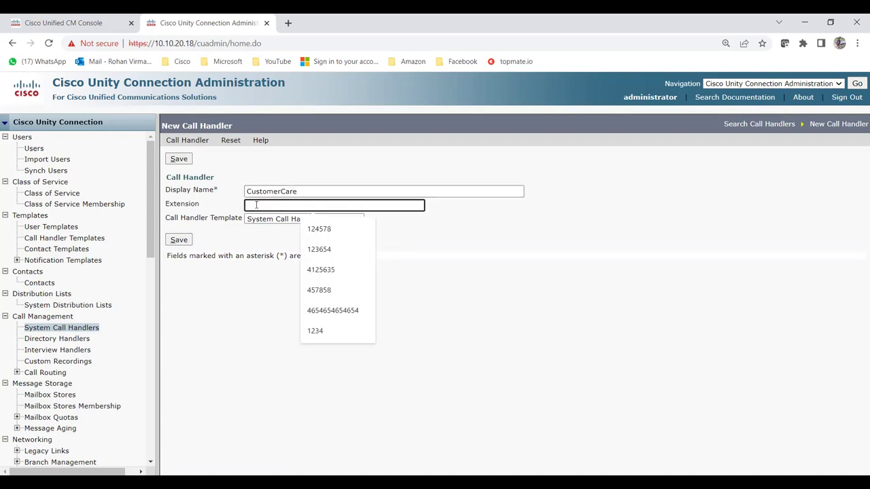
{"action": "type", "text": "5555"}
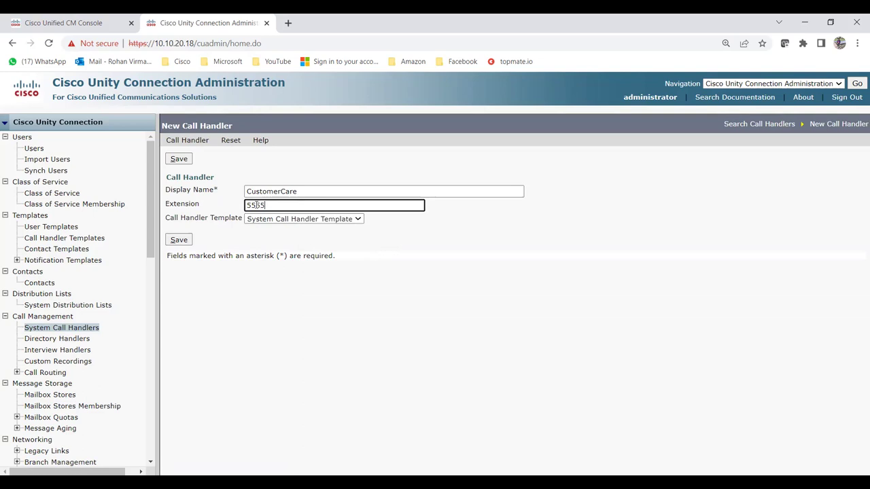
{"action": "left_click", "coordinate": [179, 241]}
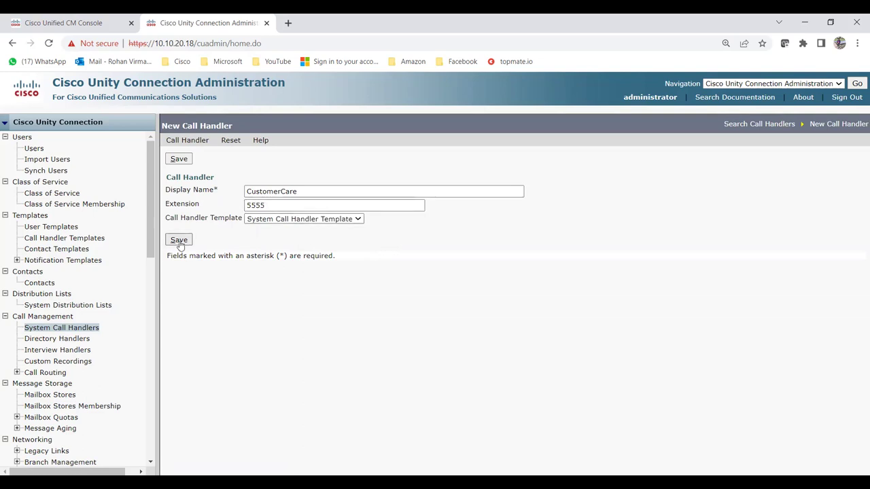
{"action": "left_click", "coordinate": [179, 241]}
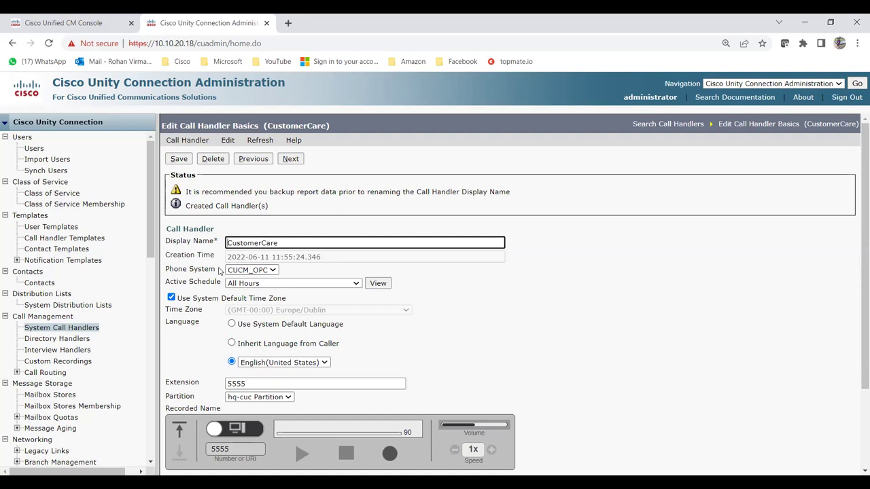
{"action": "left_click_drag", "start_coordinate": [219, 271], "coordinate": [167, 272]}
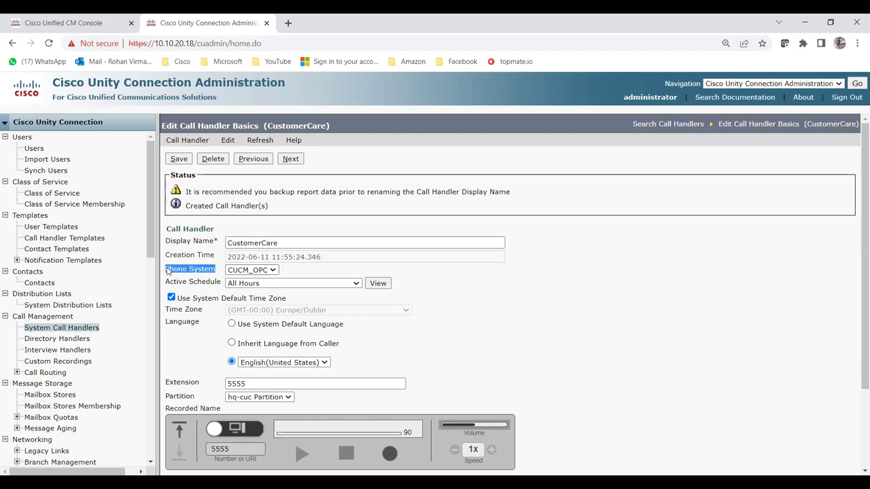
{"action": "left_click", "coordinate": [216, 286]}
{"action": "left_click_drag", "start_coordinate": [216, 286], "coordinate": [169, 287]}
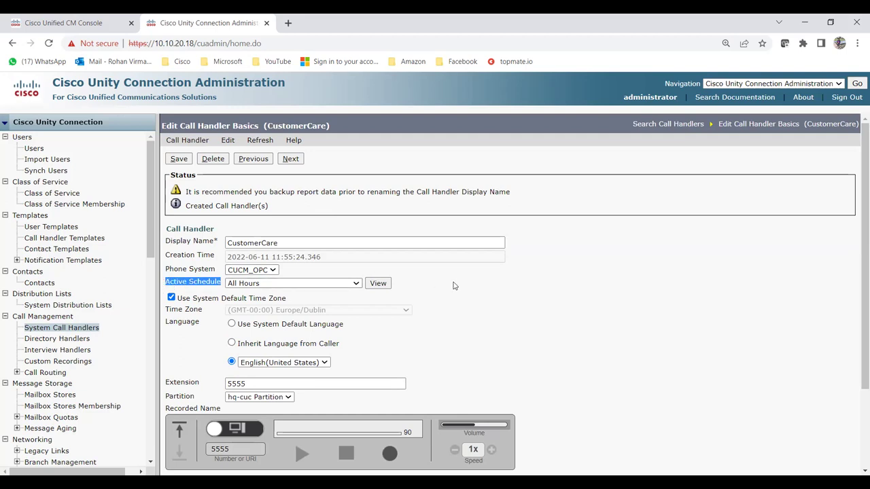
{"action": "left_click", "coordinate": [281, 284]}
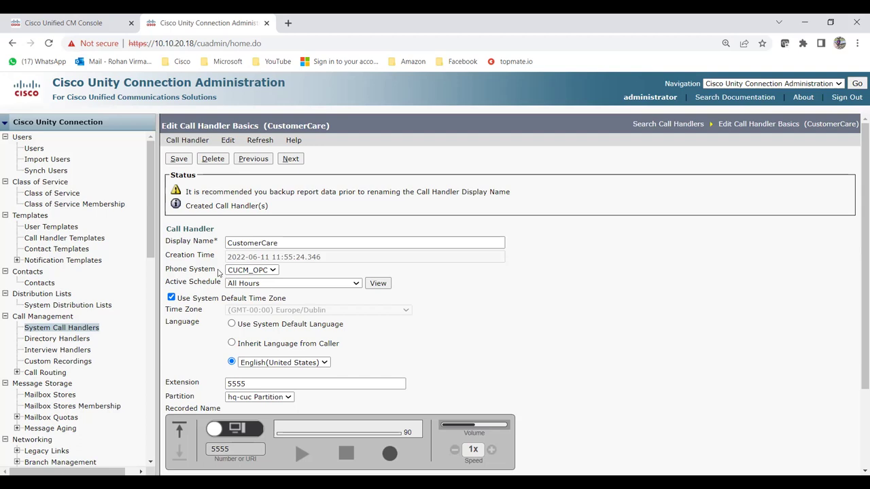
{"action": "scroll", "coordinate": [88, 354], "scroll_direction": "down", "scroll_amount": 3}
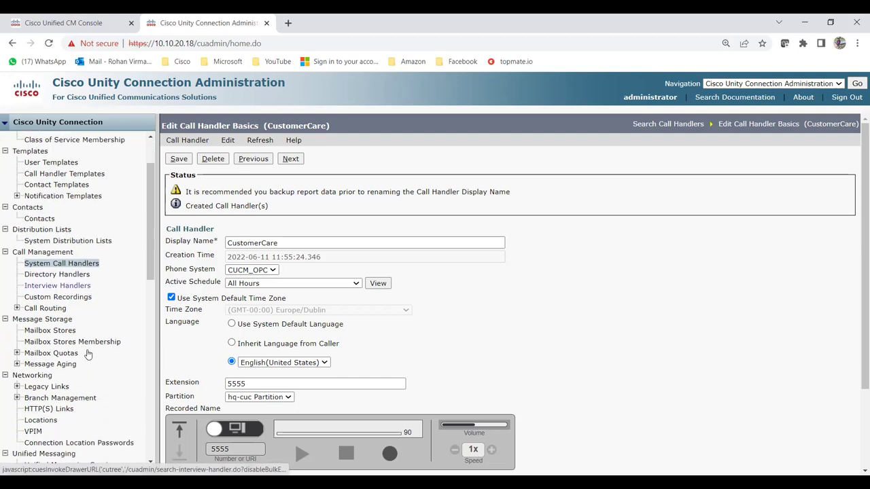
{"action": "scroll", "coordinate": [87, 353], "scroll_direction": "down", "scroll_amount": 2}
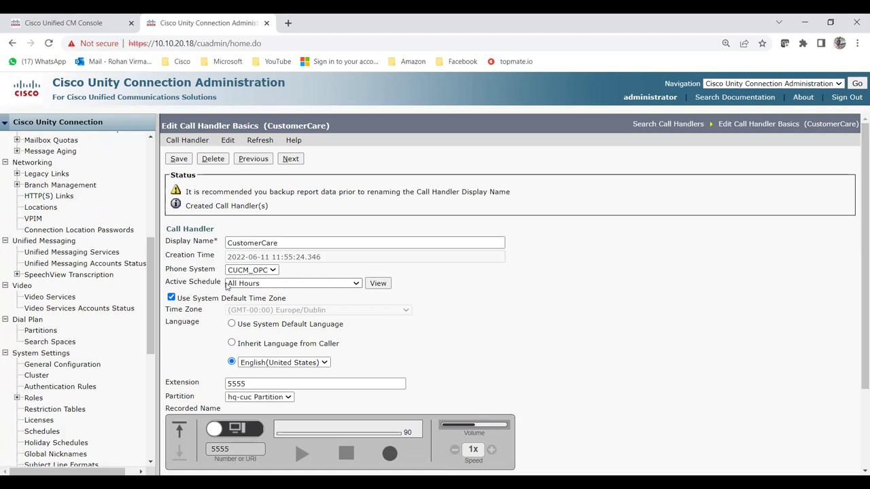
{"action": "left_click_drag", "start_coordinate": [214, 271], "coordinate": [167, 273]}
{"action": "left_click", "coordinate": [191, 271]}
{"action": "scroll", "coordinate": [91, 308], "scroll_direction": "down", "scroll_amount": 5}
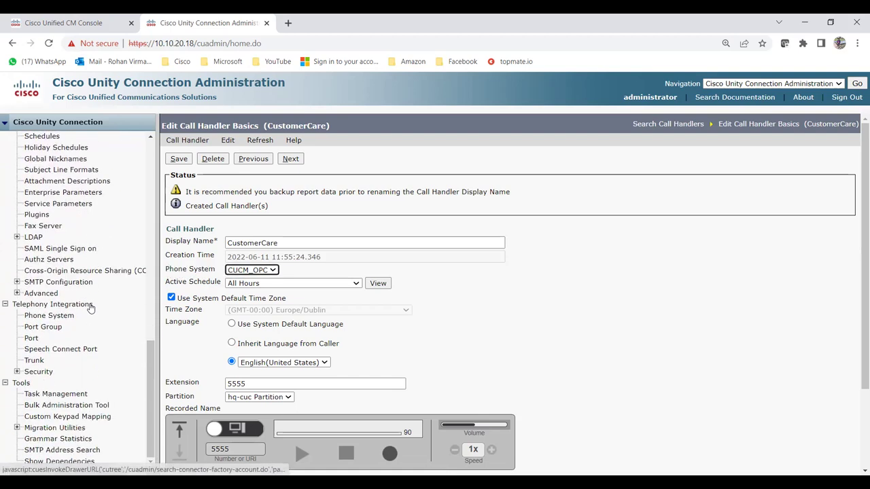
{"action": "left_click", "coordinate": [45, 319]}
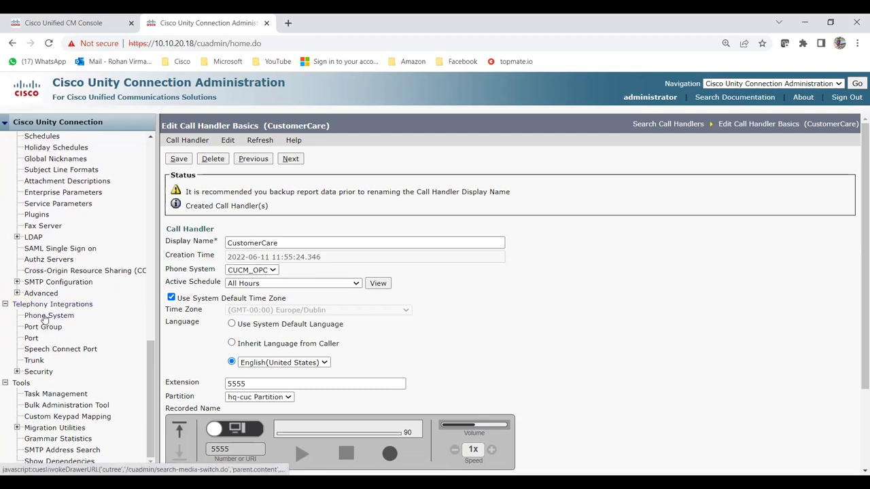
Open Telephony Integrations > Phone System to list CUCM12 and CUCM_OPC.
{"action": "left_click", "coordinate": [45, 316]}
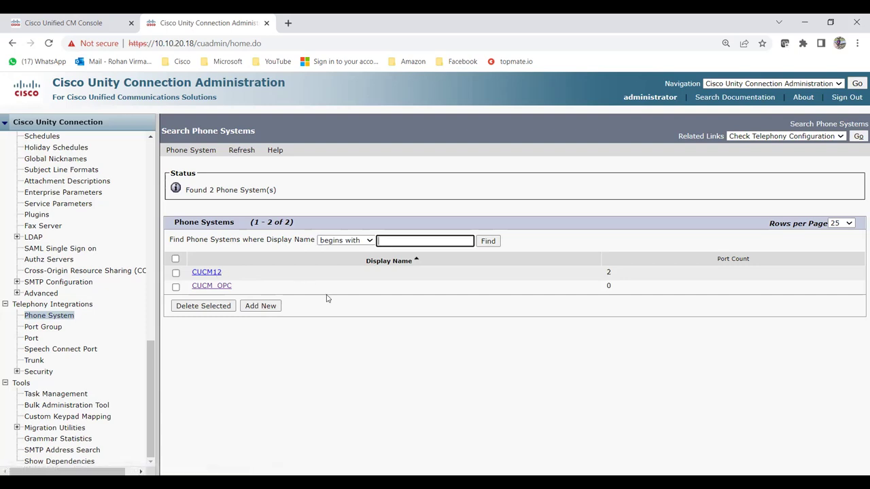
Add and save a phone system named customerCare, then review its Basics page.
{"action": "left_click", "coordinate": [261, 309]}
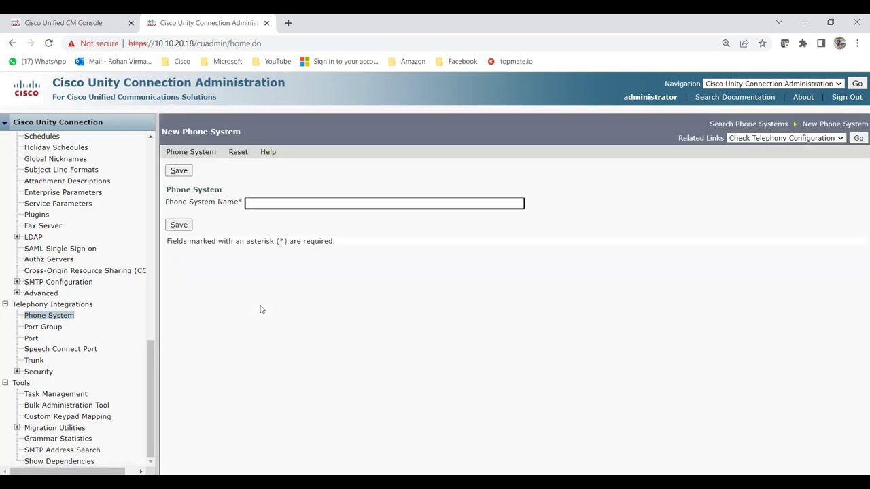
{"action": "type", "text": "c"}
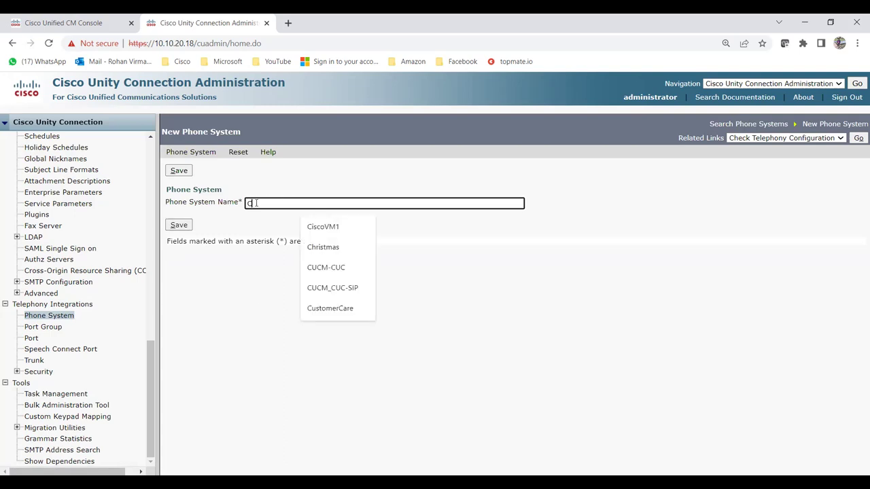
{"action": "type", "text": "ustomerCare"}
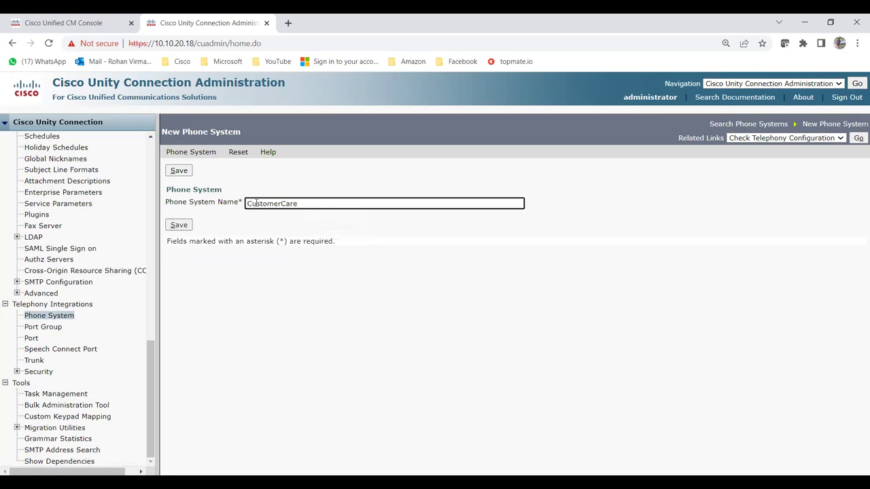
{"action": "left_click", "coordinate": [179, 225]}
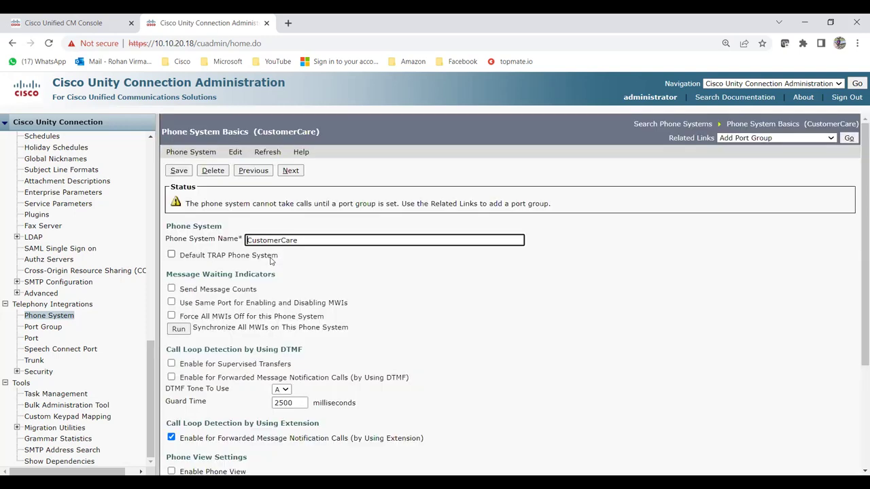
{"action": "scroll", "coordinate": [413, 308], "scroll_direction": "down", "scroll_amount": 1}
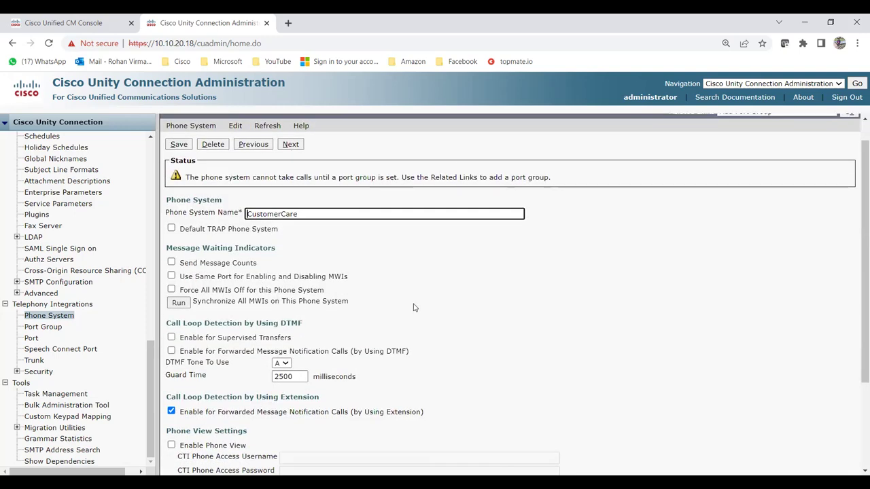
{"action": "scroll", "coordinate": [413, 307], "scroll_direction": "down", "scroll_amount": 3}
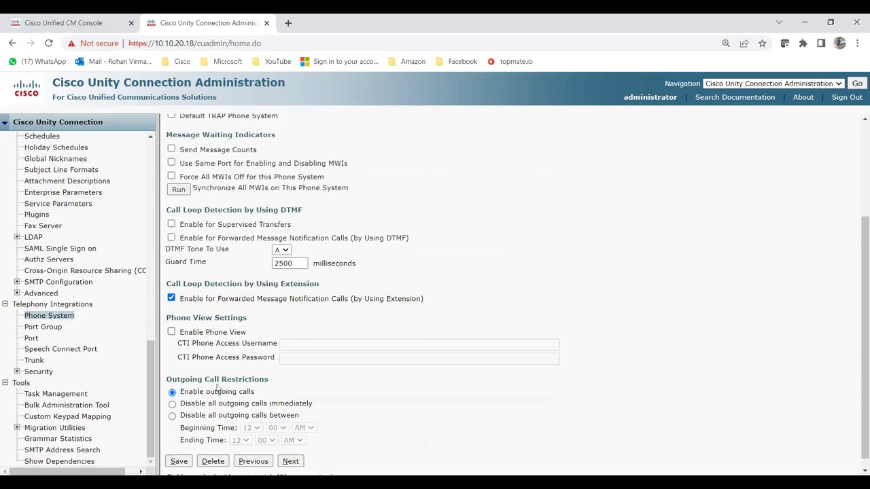
{"action": "scroll", "coordinate": [542, 306], "scroll_direction": "down", "scroll_amount": 1}
{"action": "scroll", "coordinate": [541, 306], "scroll_direction": "up", "scroll_amount": 4}
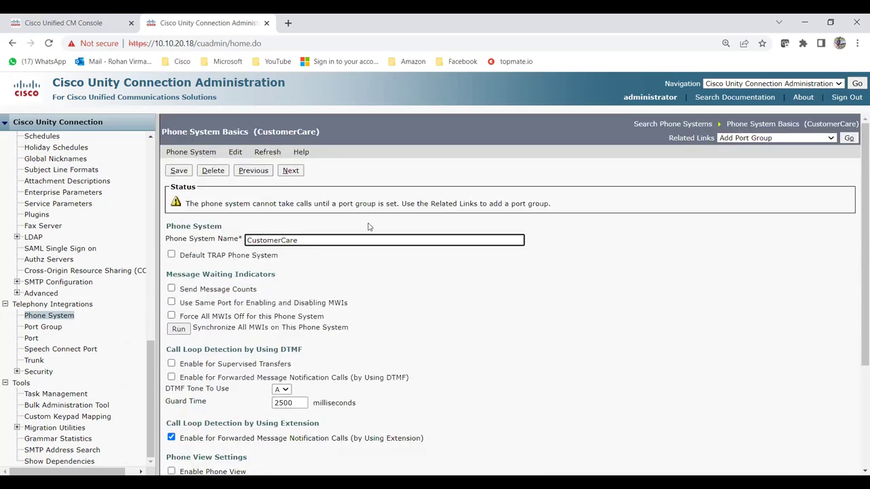
{"action": "left_click", "coordinate": [246, 158]}
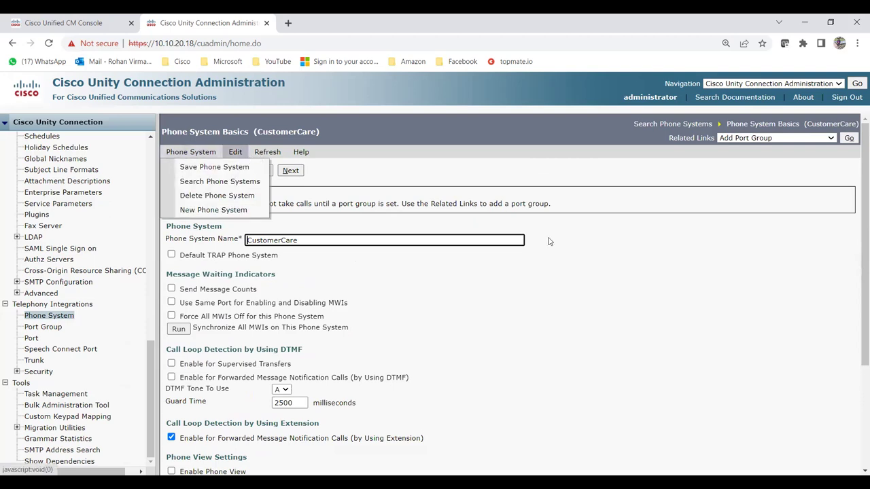
Begin the CustomerCare-1 port group, confirm its SCCP type, then go to the ports list.
{"action": "left_click", "coordinate": [849, 139]}
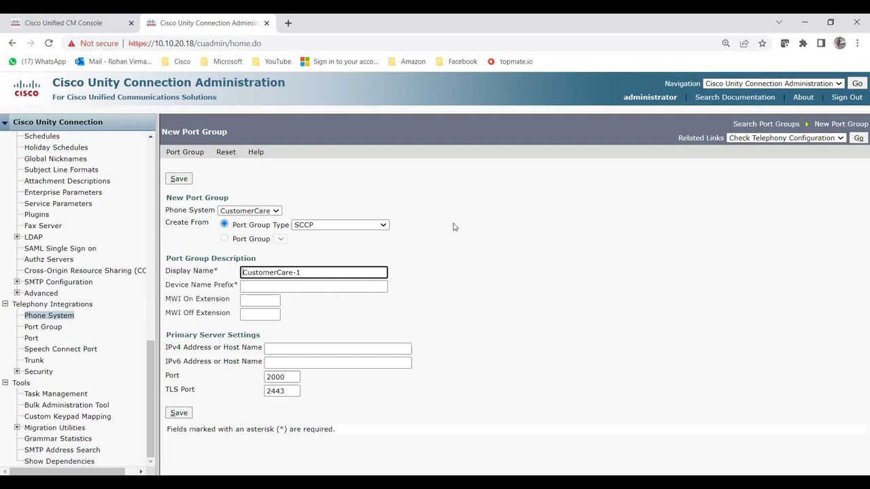
{"action": "left_click", "coordinate": [384, 229]}
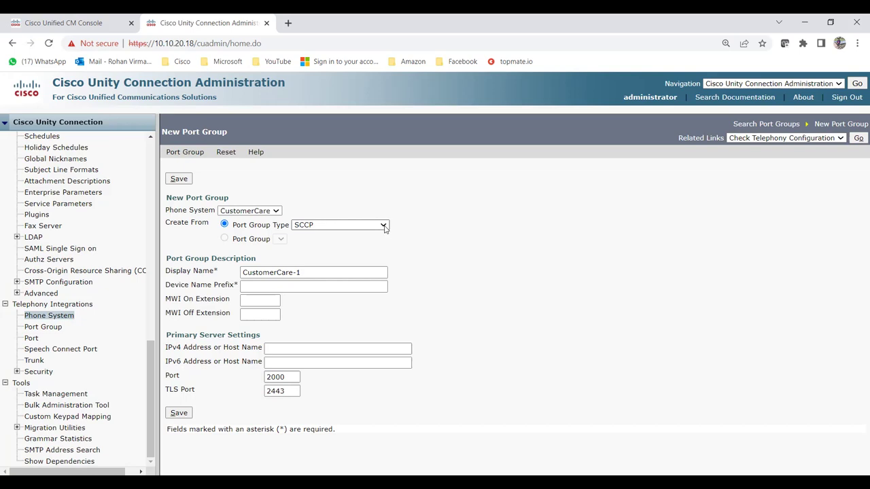
{"action": "left_click", "coordinate": [384, 229]}
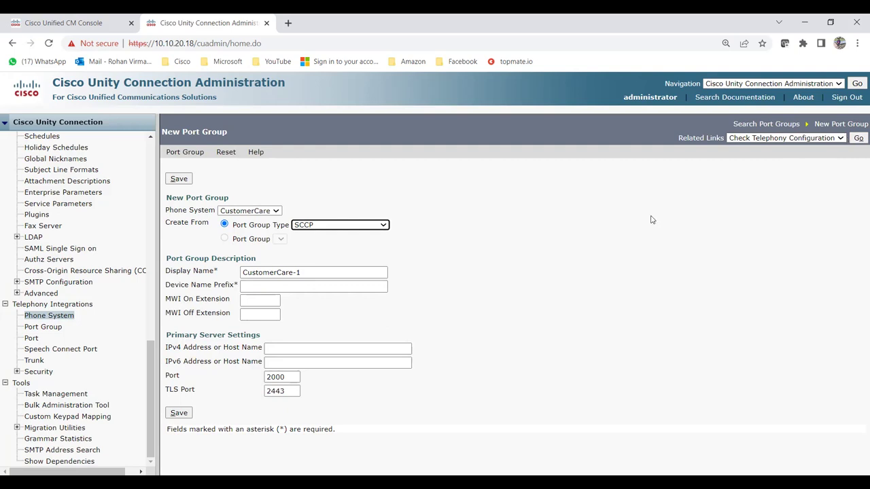
{"action": "left_click", "coordinate": [30, 340]}
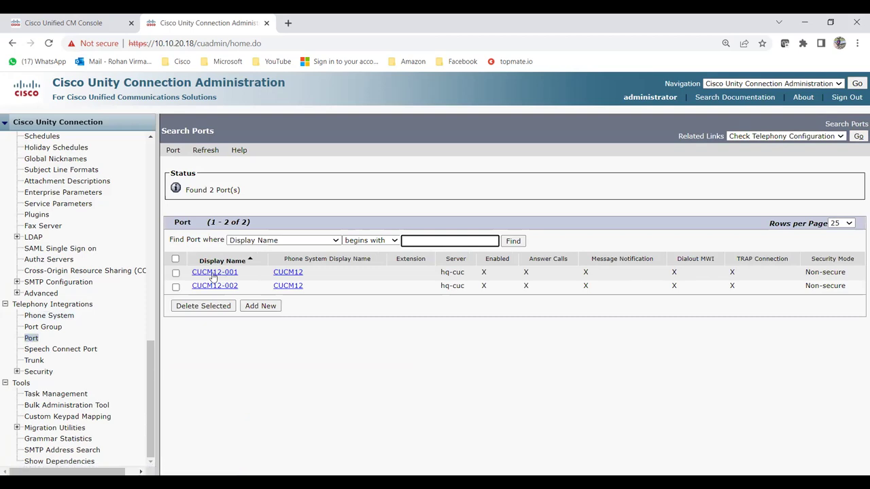
Open Telephony Integrations > Port to see ports CUCM12-001 and CUCM12-002.
{"action": "left_click", "coordinate": [43, 316]}
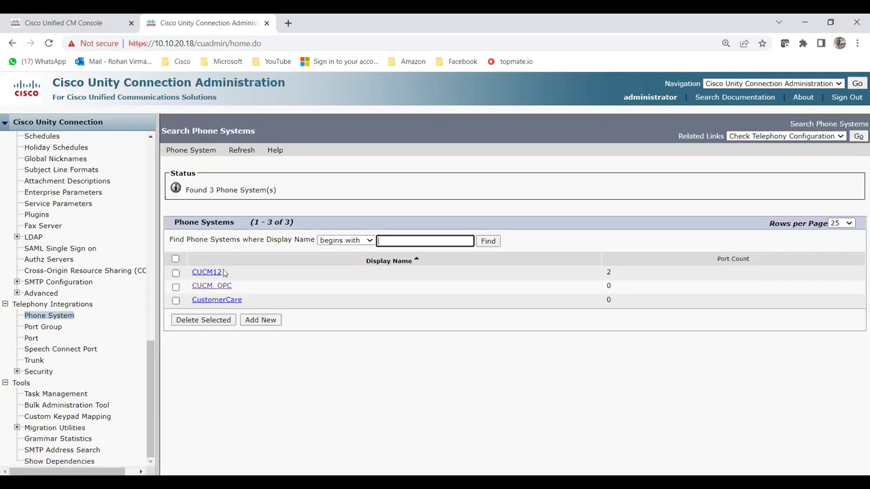
{"action": "left_click", "coordinate": [31, 339]}
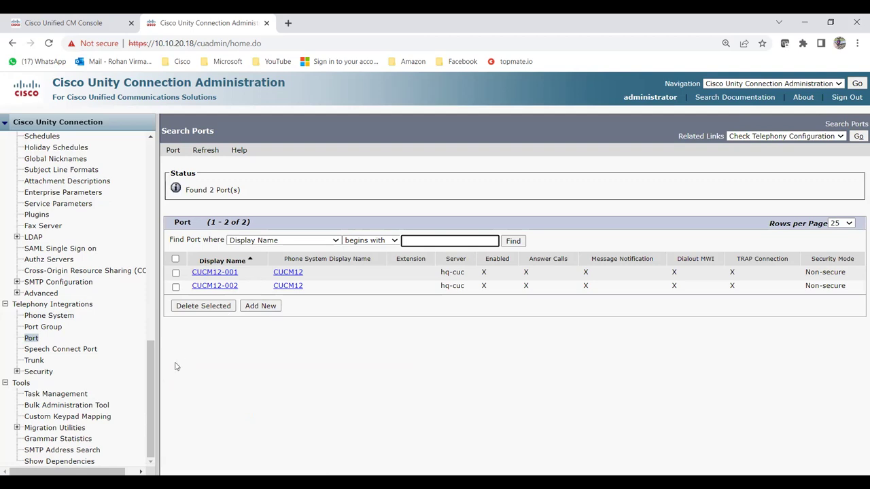
{"action": "left_click_drag", "start_coordinate": [151, 386], "coordinate": [154, 326]}
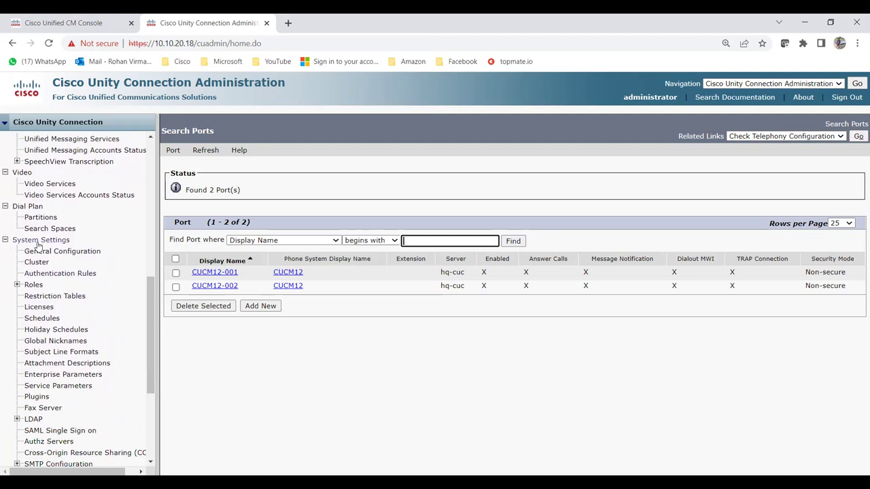
Open the Weekdays - Mon till Fri schedule and check its 08:00 AM–08:00 PM Monday–Friday hours.
{"action": "left_click", "coordinate": [42, 320]}
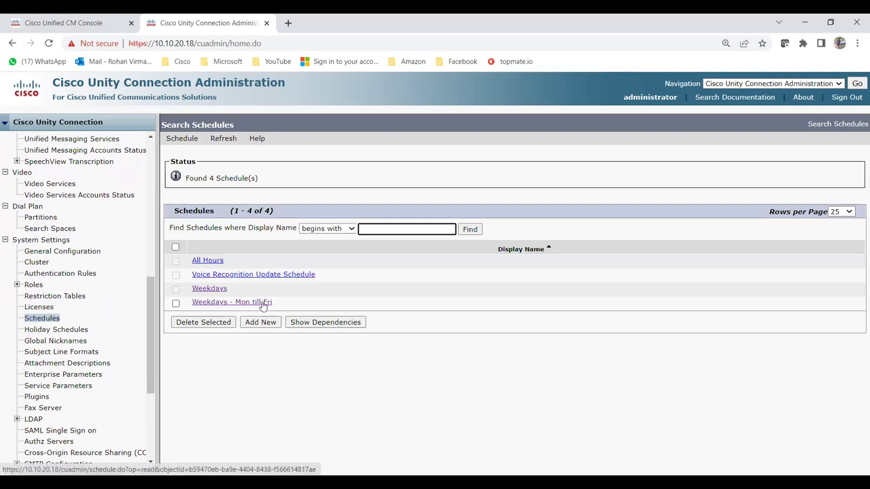
{"action": "left_click", "coordinate": [219, 304]}
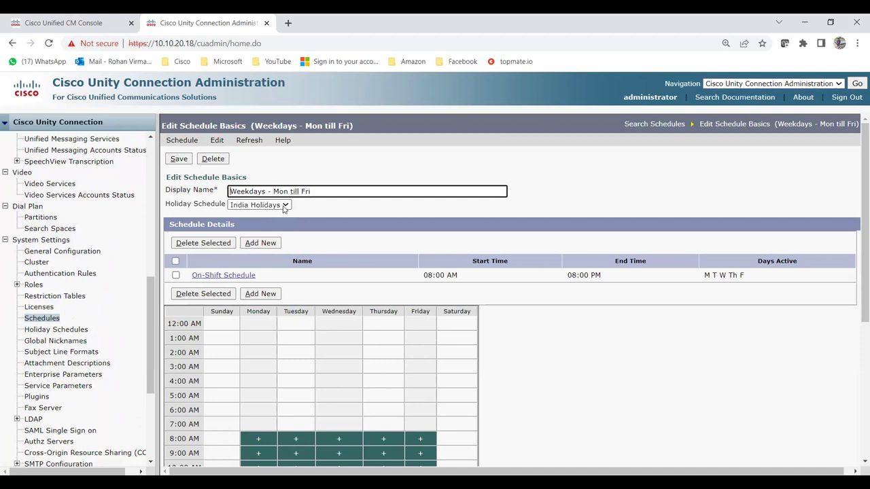
{"action": "scroll", "coordinate": [65, 321], "scroll_direction": "down", "scroll_amount": 3}
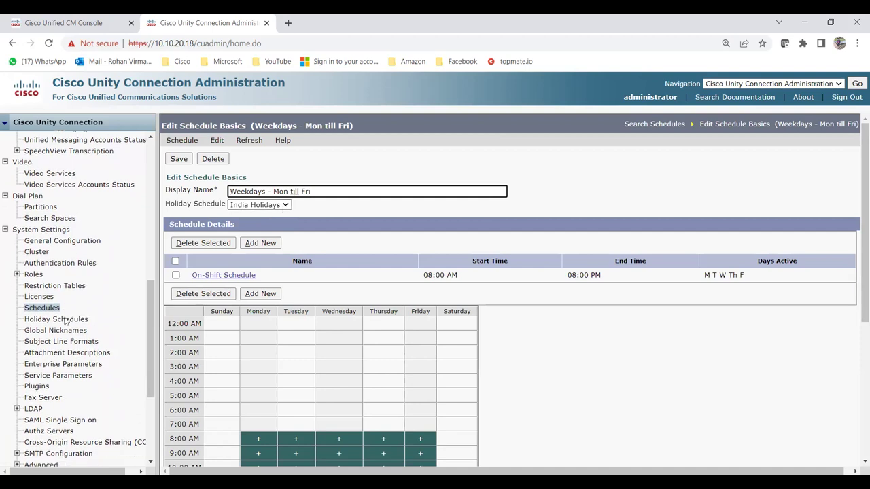
{"action": "scroll", "coordinate": [65, 321], "scroll_direction": "down", "scroll_amount": 3}
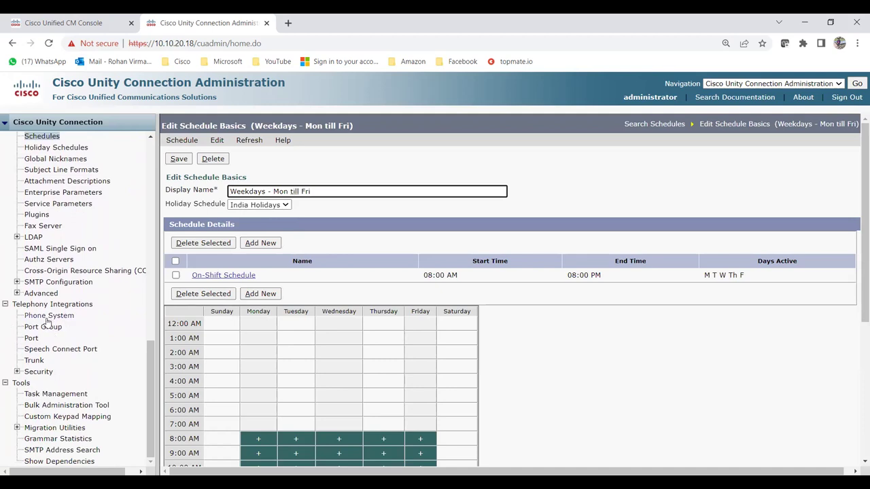
{"action": "scroll", "coordinate": [84, 306], "scroll_direction": "up", "scroll_amount": 12}
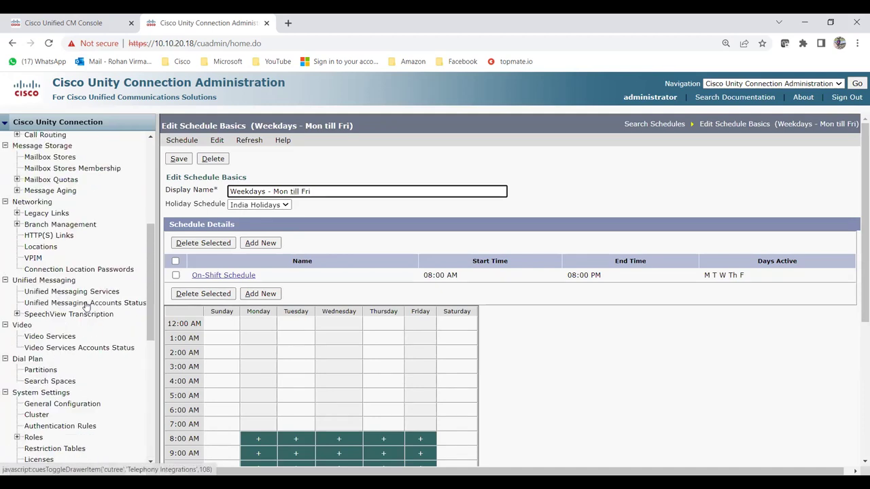
{"action": "scroll", "coordinate": [80, 306], "scroll_direction": "up", "scroll_amount": 6}
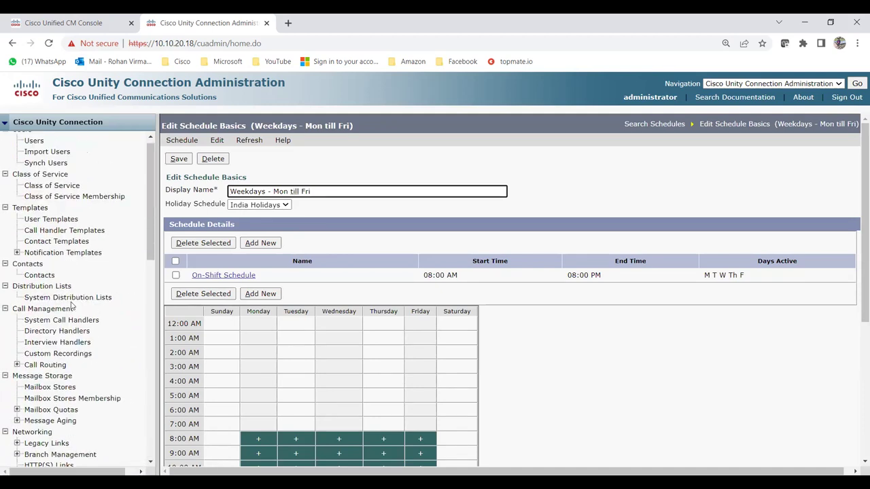
Give CustomerCare phone system CUCM12 and schedule Weekdays - Mon till Fri, then save.
{"action": "left_click", "coordinate": [59, 322]}
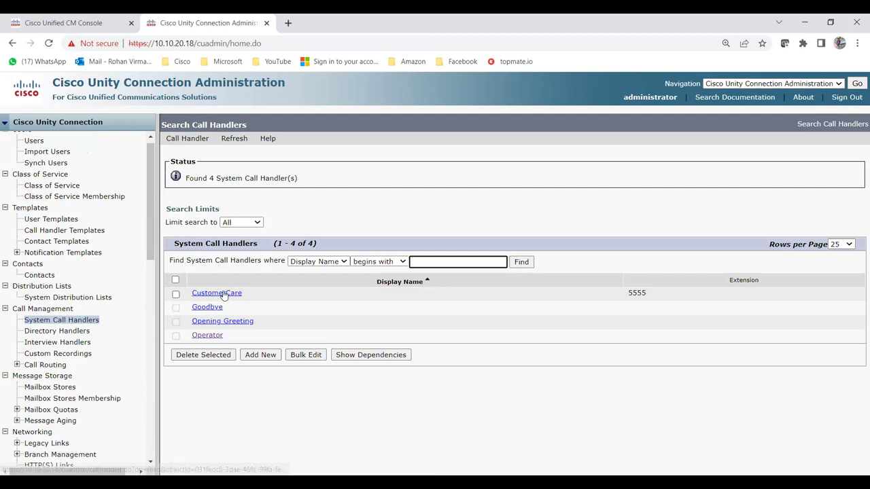
{"action": "left_click", "coordinate": [225, 295]}
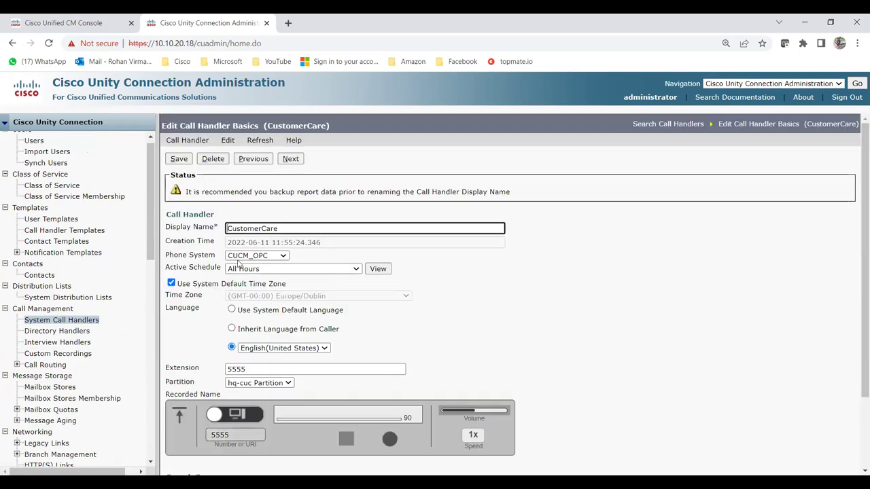
{"action": "left_click", "coordinate": [283, 256]}
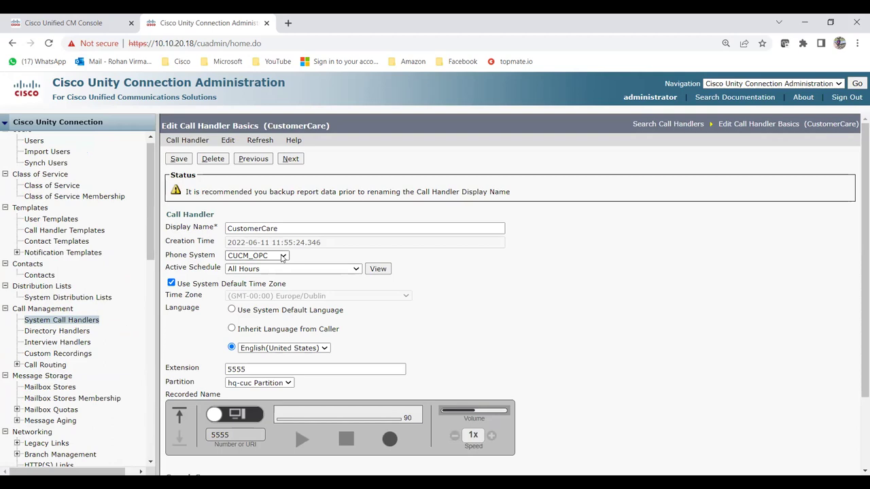
{"action": "left_click", "coordinate": [282, 256]}
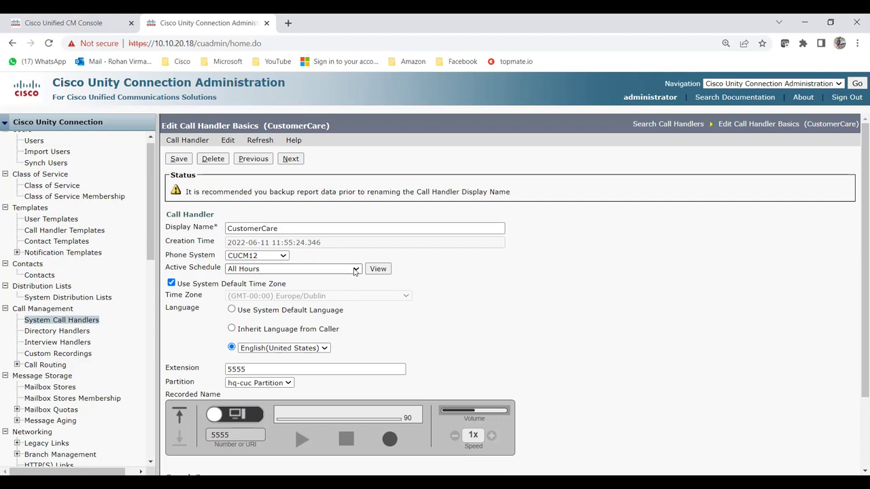
{"action": "left_click", "coordinate": [279, 286]}
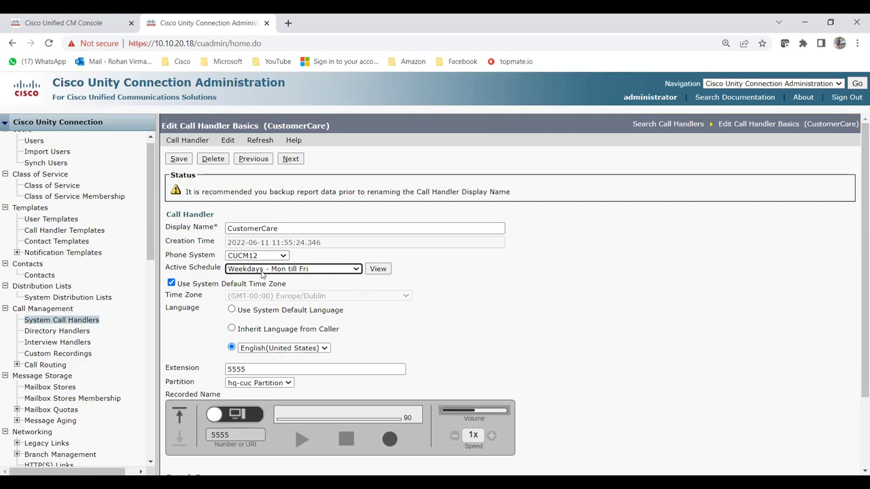
{"action": "scroll", "coordinate": [537, 303], "scroll_direction": "down", "scroll_amount": 3}
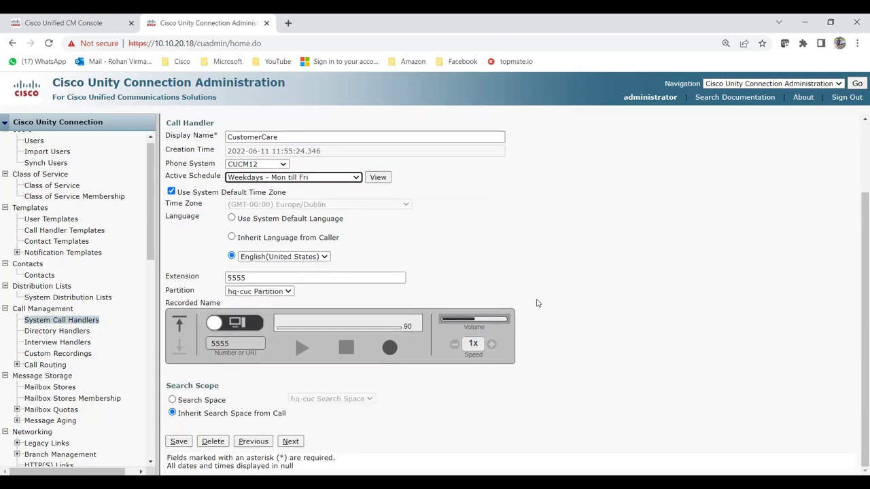
{"action": "left_click", "coordinate": [180, 443]}
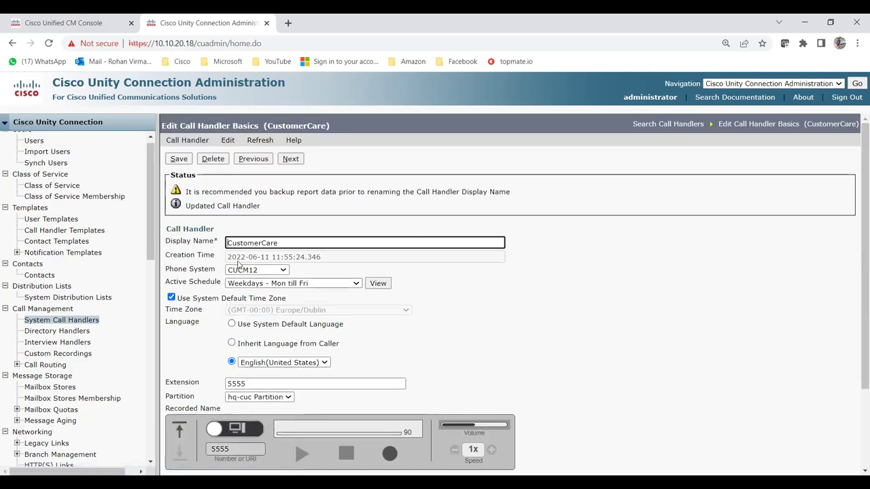
{"action": "left_click_drag", "start_coordinate": [270, 208], "coordinate": [188, 211]}
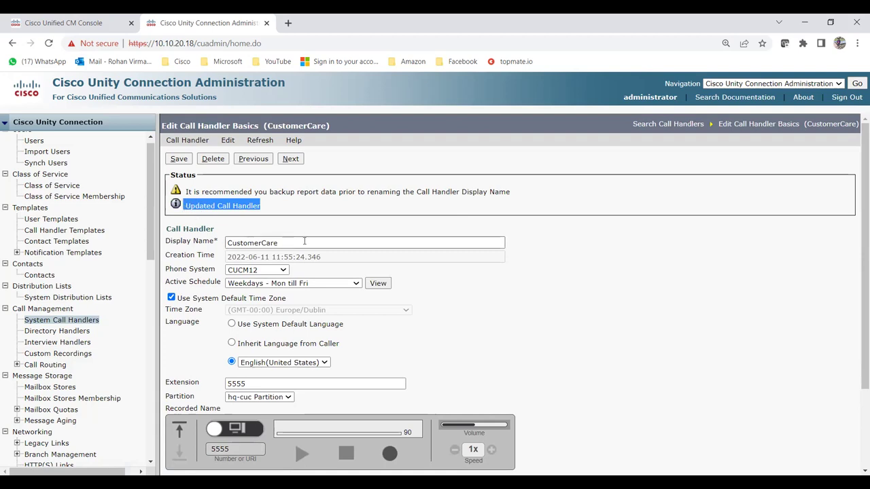
Open CustomerCare's Caller Input page, where keys 0–9 are all set to Ignore key.
{"action": "left_click", "coordinate": [548, 313]}
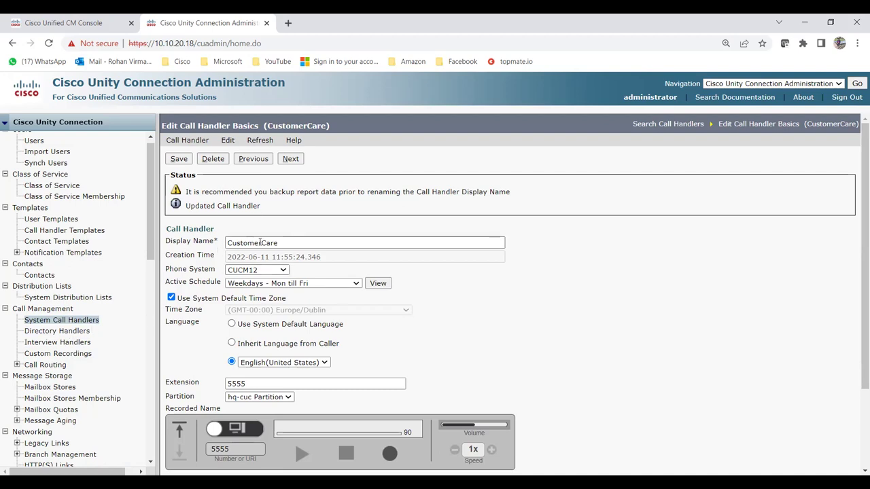
{"action": "left_click", "coordinate": [229, 140]}
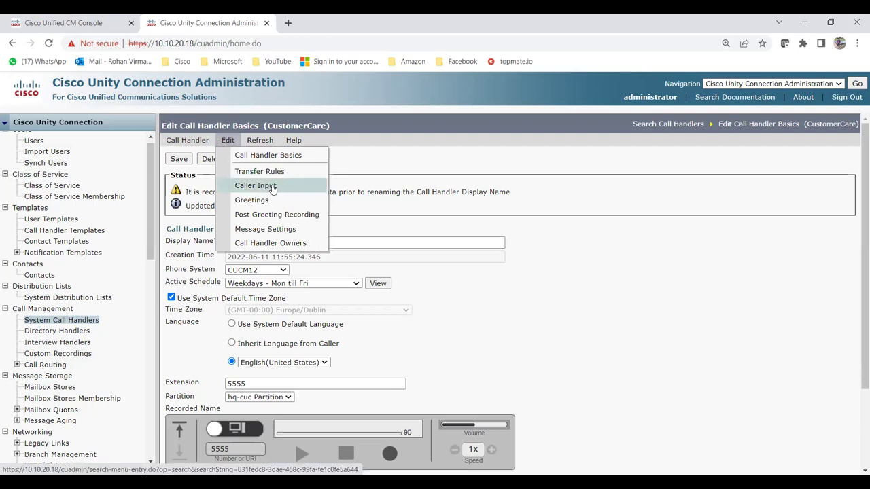
{"action": "left_click", "coordinate": [272, 189]}
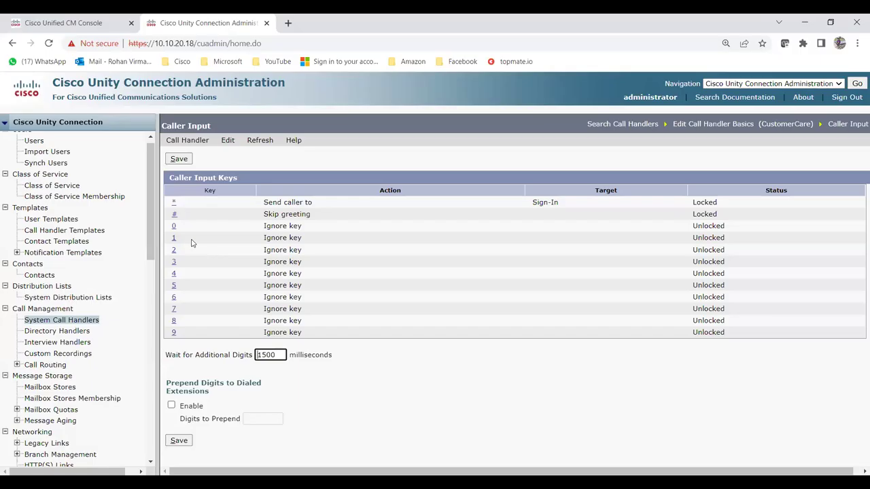
Set key 0's Call Action to Transfer To Alternate Contact Number.
{"action": "left_click", "coordinate": [174, 228]}
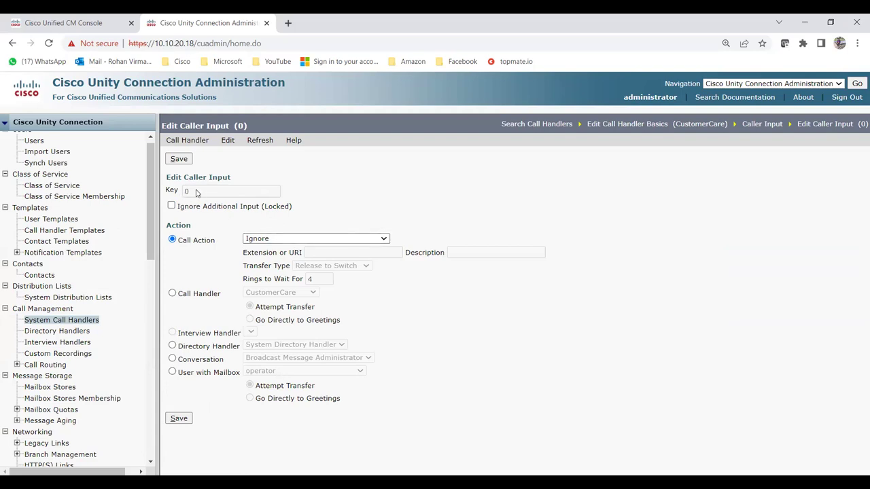
{"action": "left_click", "coordinate": [280, 238]}
{"action": "left_click", "coordinate": [309, 304]}
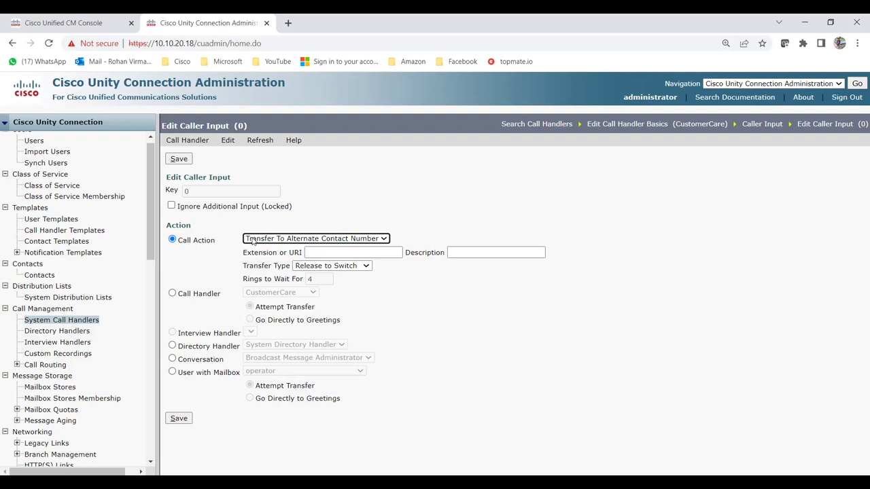
{"action": "left_click", "coordinate": [242, 257]}
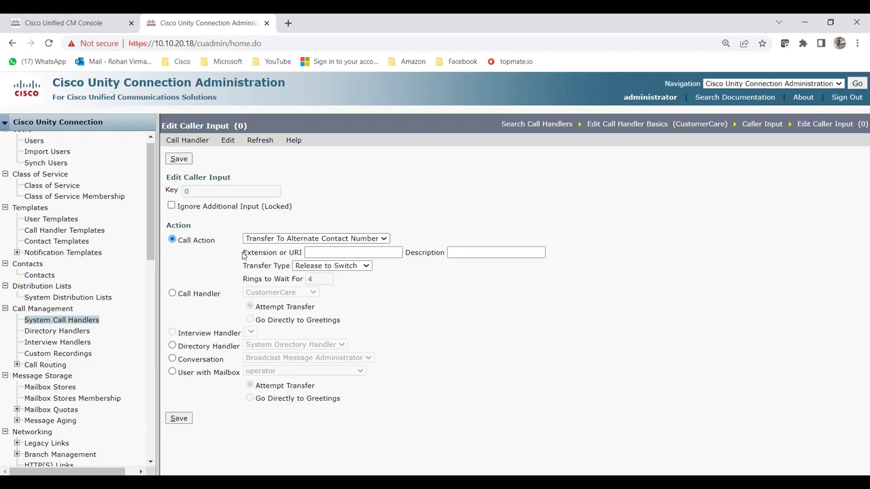
{"action": "right_click", "coordinate": [288, 255]}
{"action": "left_click", "coordinate": [436, 298]}
Enter extension 1111 with description 'Operator' and save key 0.
{"action": "left_click", "coordinate": [326, 253]}
{"action": "left_click", "coordinate": [326, 253]}
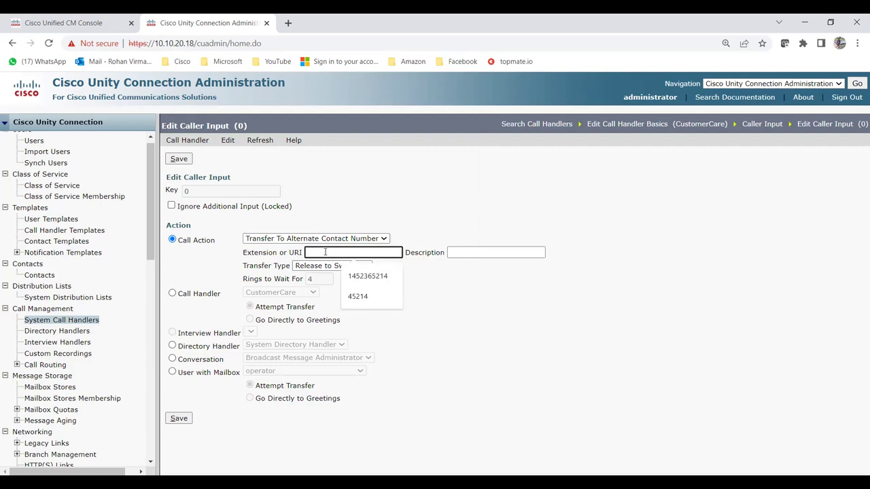
{"action": "type", "text": "1111"}
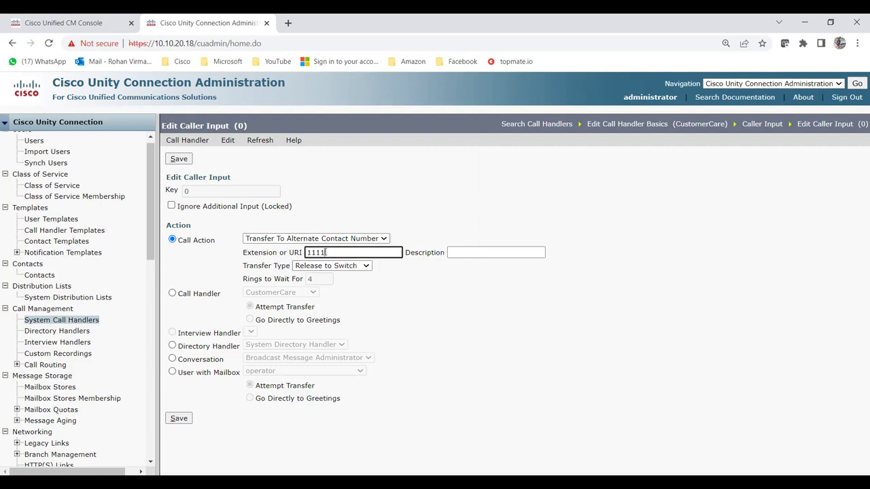
{"action": "left_click", "coordinate": [466, 251]}
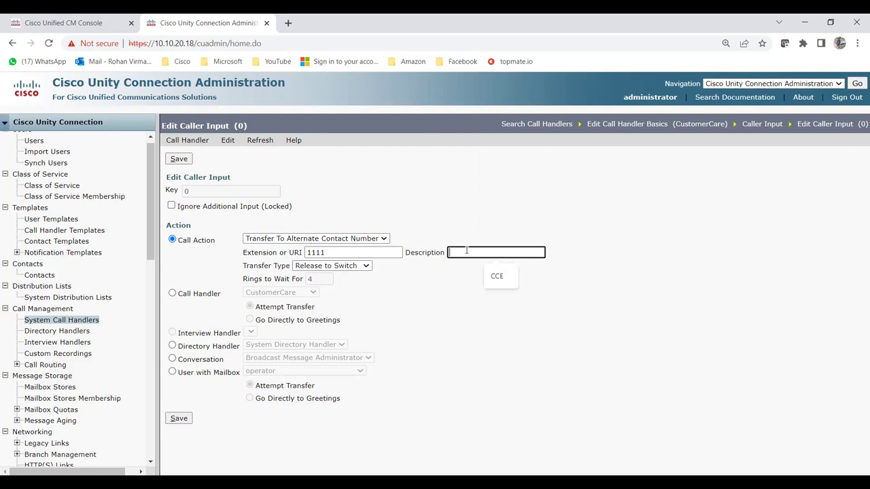
{"action": "type", "text": "Operator"}
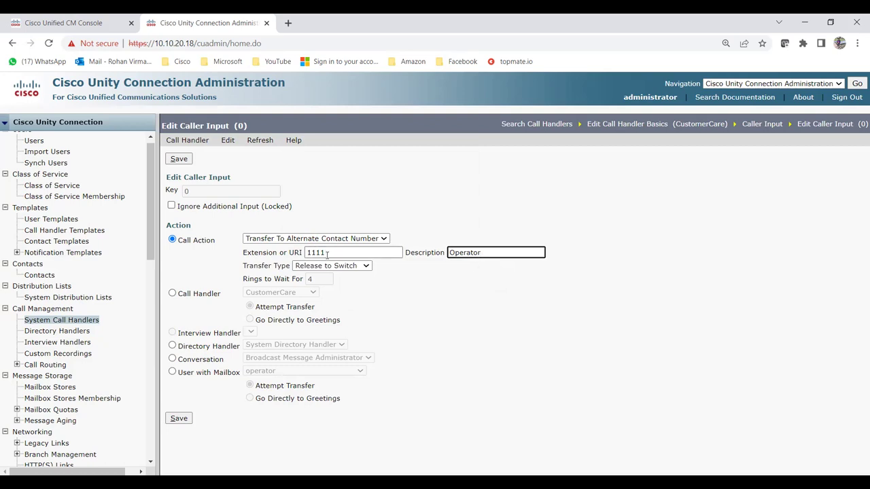
{"action": "left_click", "coordinate": [179, 420]}
{"action": "left_click", "coordinate": [179, 420]}
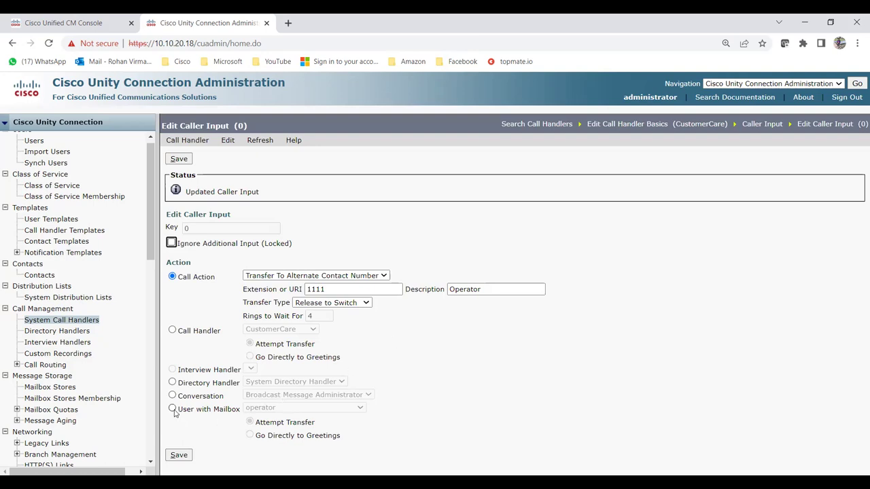
Keep key 0 transferring to 1111 rather than the operator mailbox, re-save, and return to the Caller Input keys list.
{"action": "left_click", "coordinate": [172, 409]}
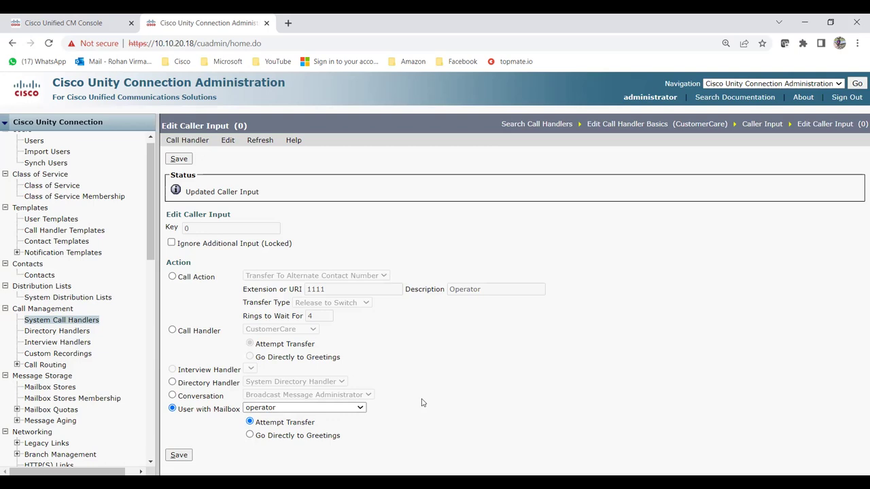
{"action": "left_click", "coordinate": [173, 277]}
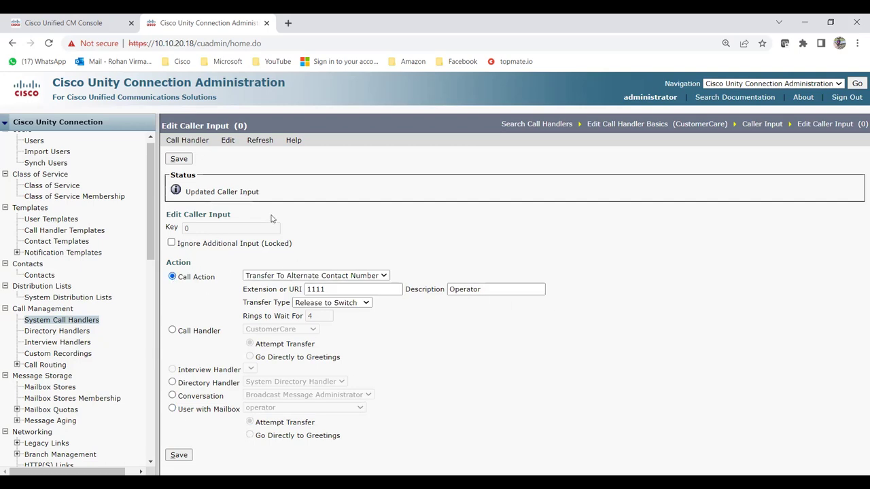
{"action": "left_click", "coordinate": [178, 456]}
{"action": "left_click", "coordinate": [757, 128]}
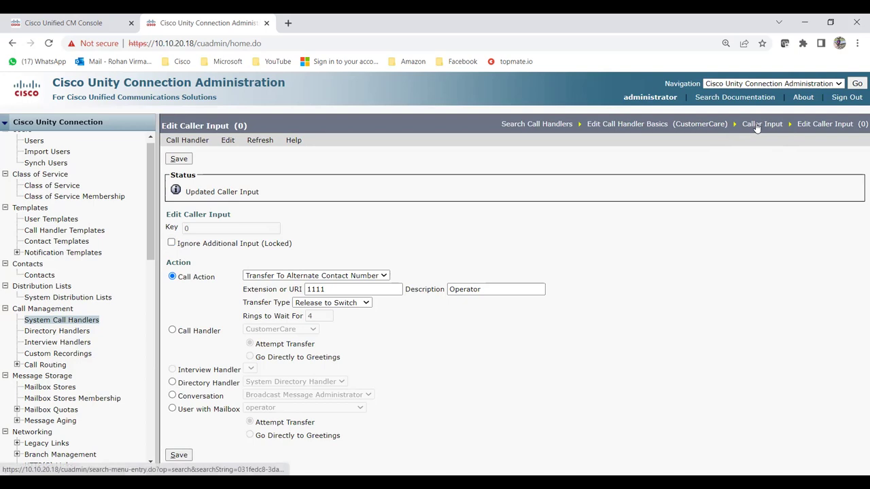
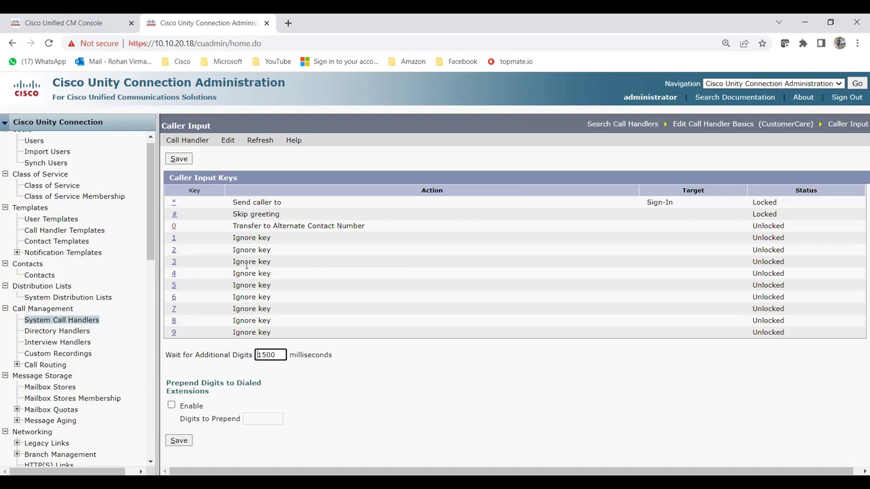
Save key 1 as Transfer To Alternate Contact Number 2222, described 'Sales', then return to Caller Input.
{"action": "left_click", "coordinate": [175, 242]}
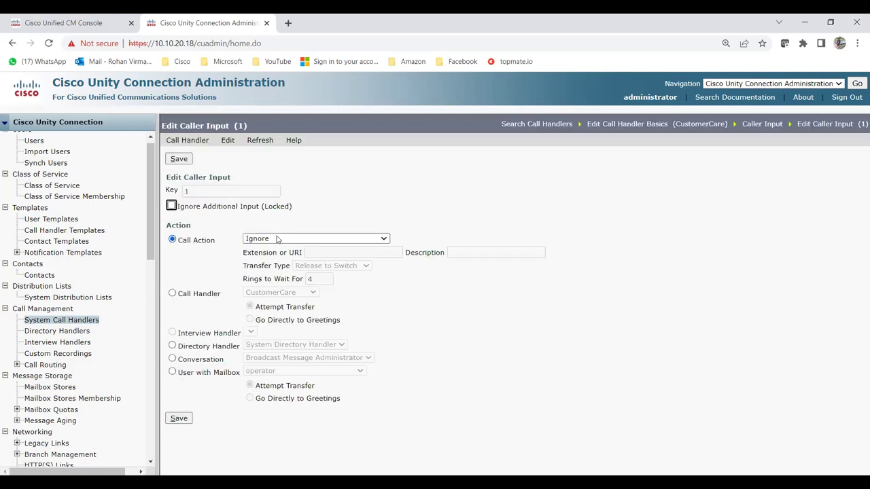
{"action": "left_click", "coordinate": [279, 291]}
{"action": "left_click", "coordinate": [327, 252]}
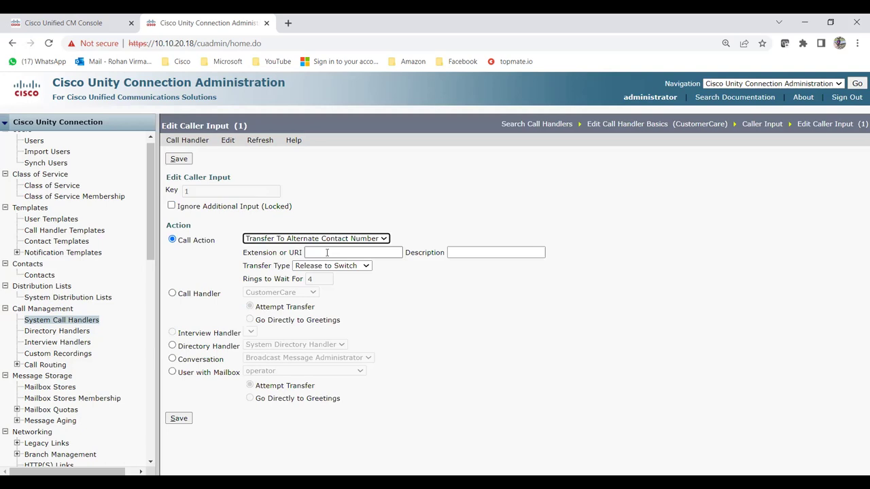
{"action": "left_click", "coordinate": [327, 252]}
{"action": "type", "text": "2222"}
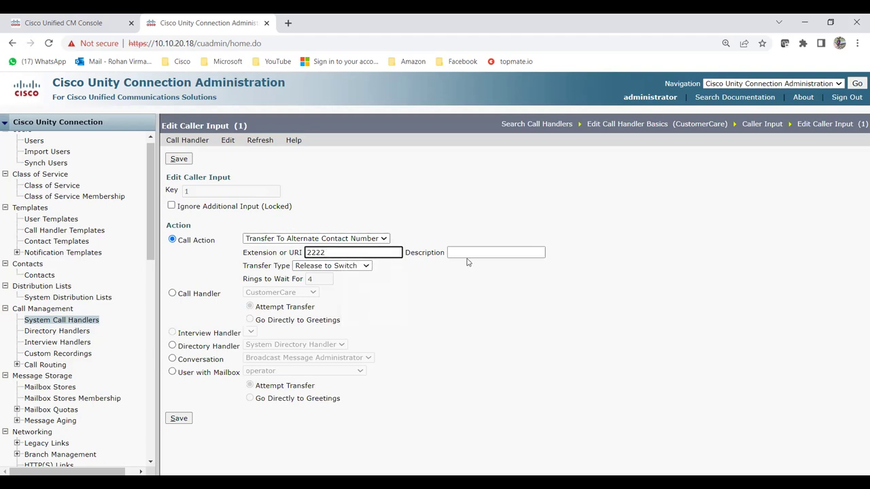
{"action": "left_click", "coordinate": [468, 254]}
{"action": "type", "text": "Sales"}
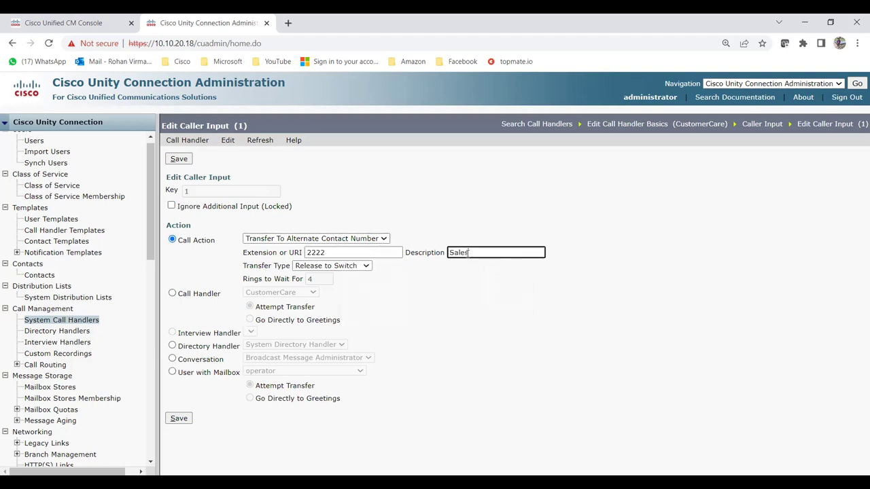
{"action": "left_click", "coordinate": [181, 418]}
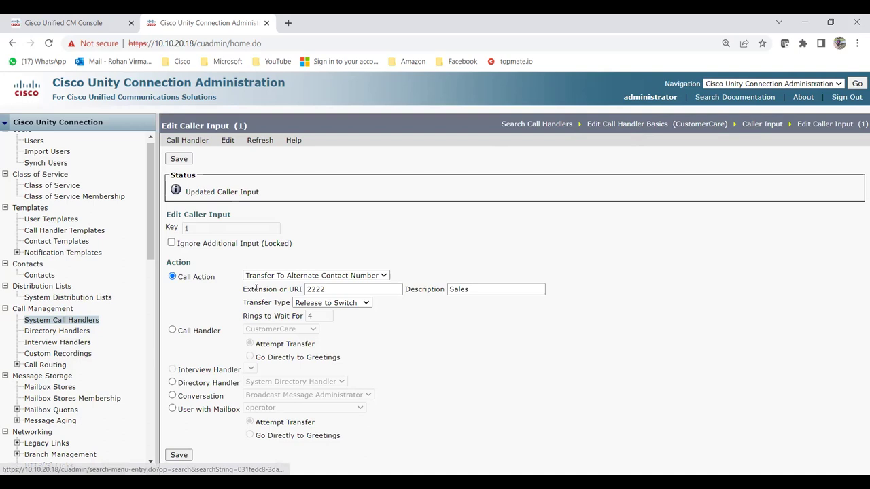
{"action": "left_click", "coordinate": [754, 127]}
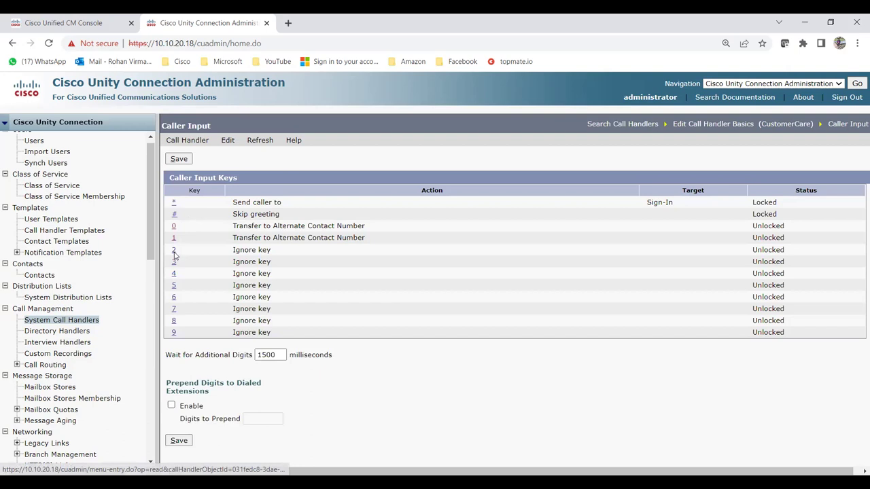
Save key 2 as Transfer To Alternate Contact Number 3333, described 'Finance', then return to Caller Input.
{"action": "left_click", "coordinate": [174, 252]}
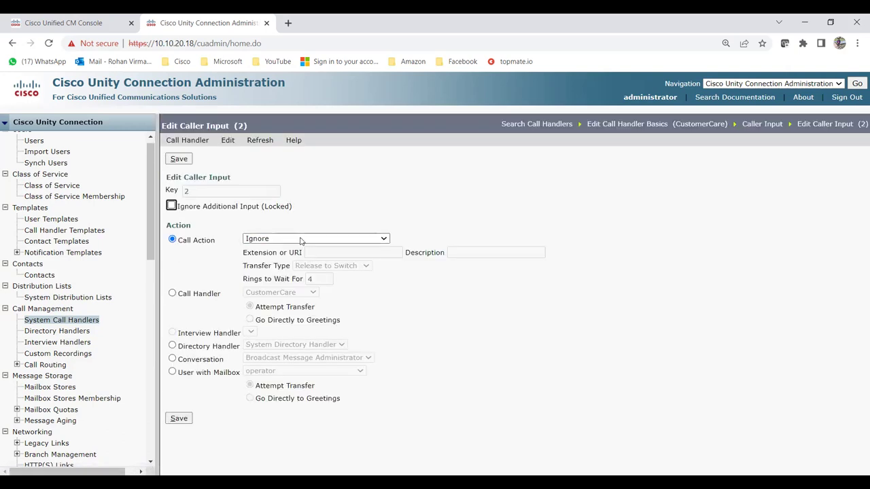
{"action": "left_click", "coordinate": [301, 241]}
{"action": "left_click", "coordinate": [321, 253]}
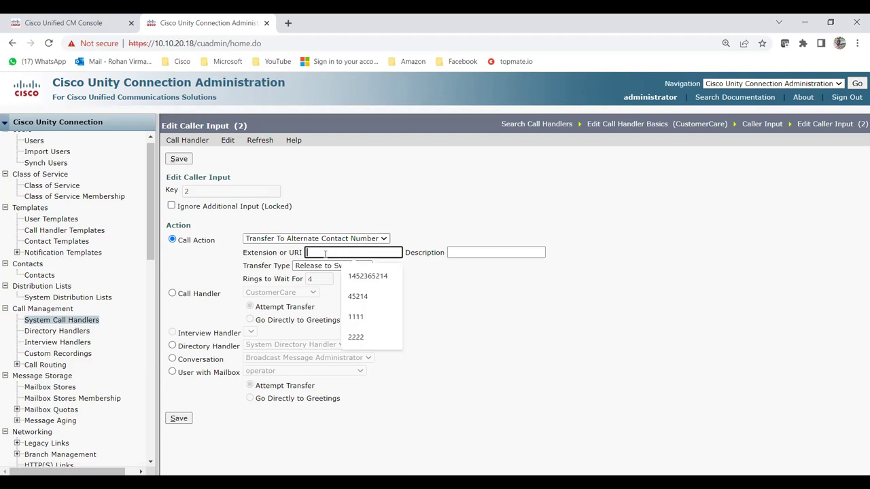
{"action": "type", "text": "3333"}
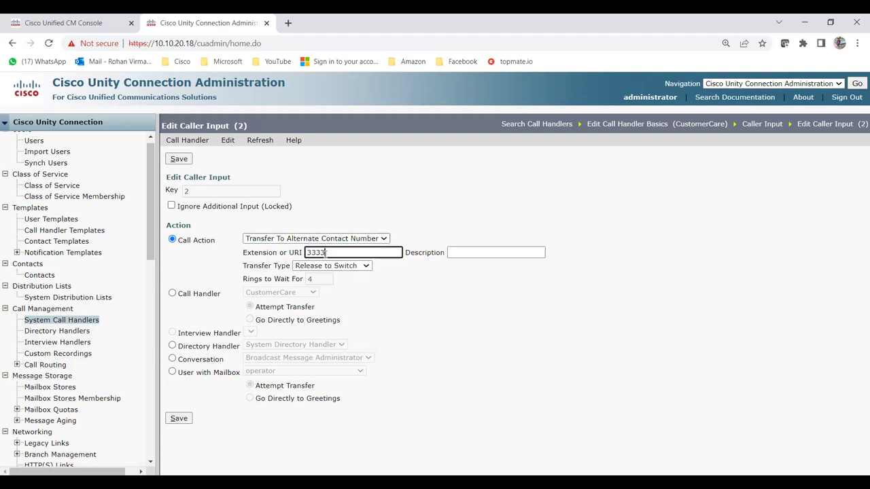
{"action": "left_click", "coordinate": [501, 253]}
{"action": "type", "text": "Finance Dep"}
{"action": "key", "text": "BackSpace"}
{"action": "key", "text": "BackSpace"}
{"action": "key", "text": "BackSpace"}
{"action": "key", "text": "BackSpace"}
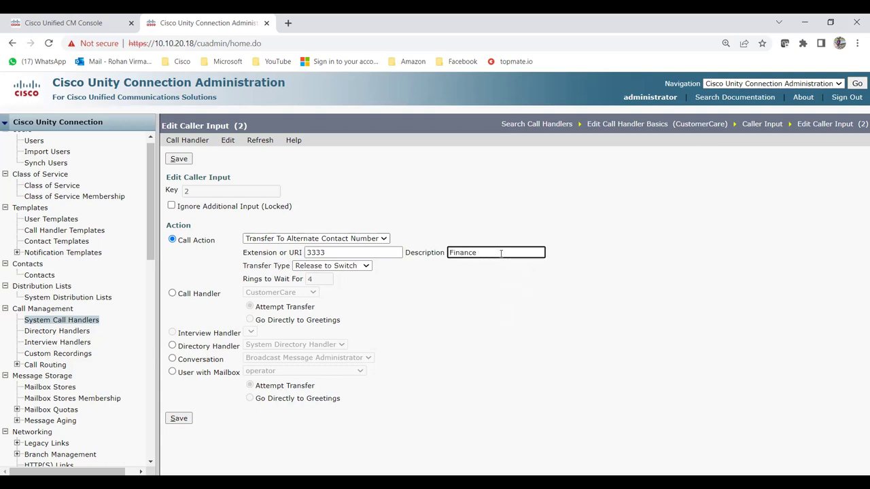
{"action": "left_click", "coordinate": [179, 420]}
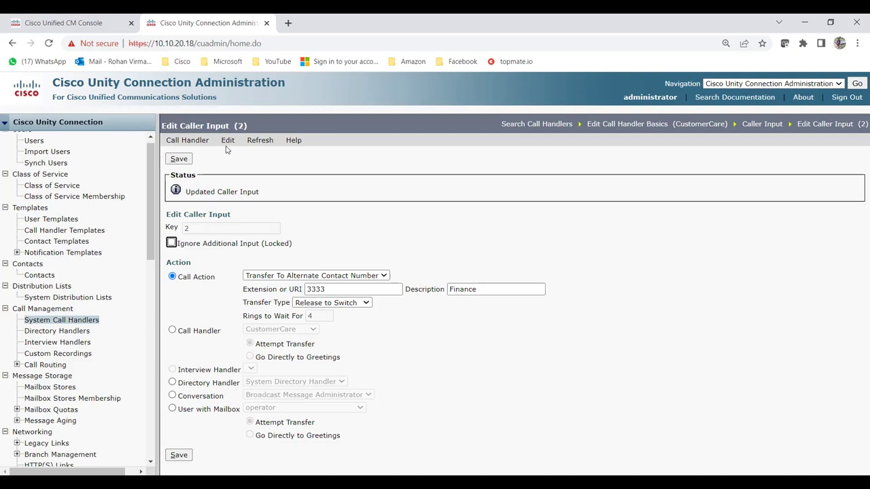
{"action": "mouse_move", "coordinate": [226, 149]}
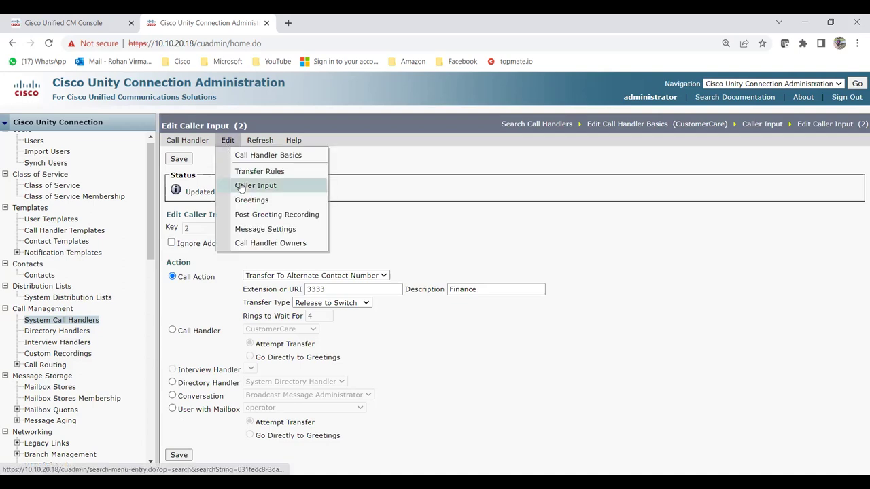
{"action": "left_click", "coordinate": [242, 186]}
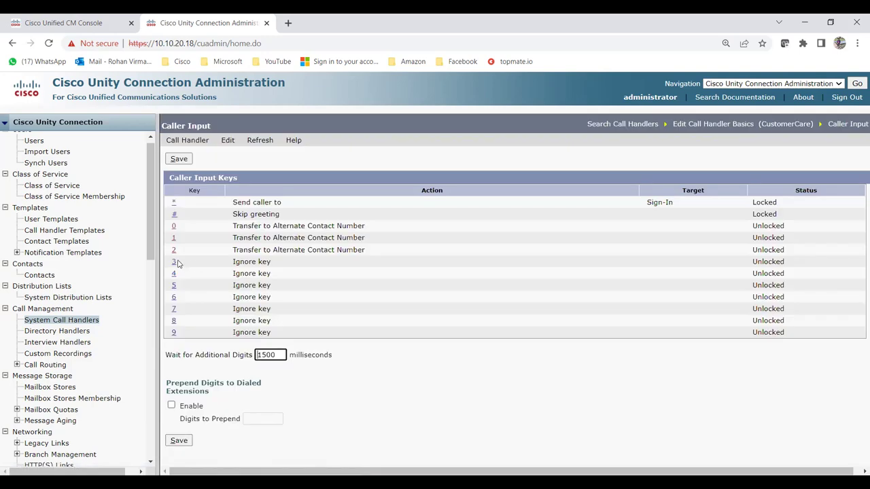
Save key 3 as Transfer To Alternate Contact Number 4444, described 'IT', then return via Edit > Caller Input.
{"action": "left_click", "coordinate": [175, 265]}
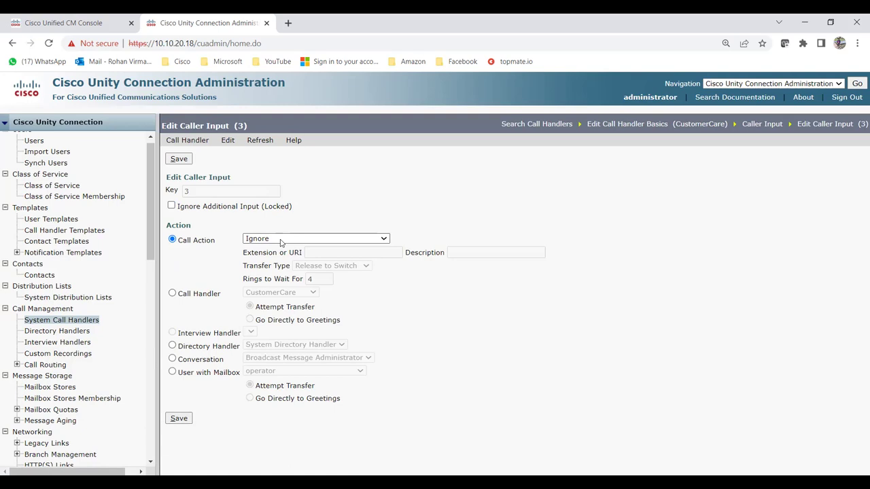
{"action": "left_click", "coordinate": [280, 242]}
{"action": "left_click", "coordinate": [324, 254]}
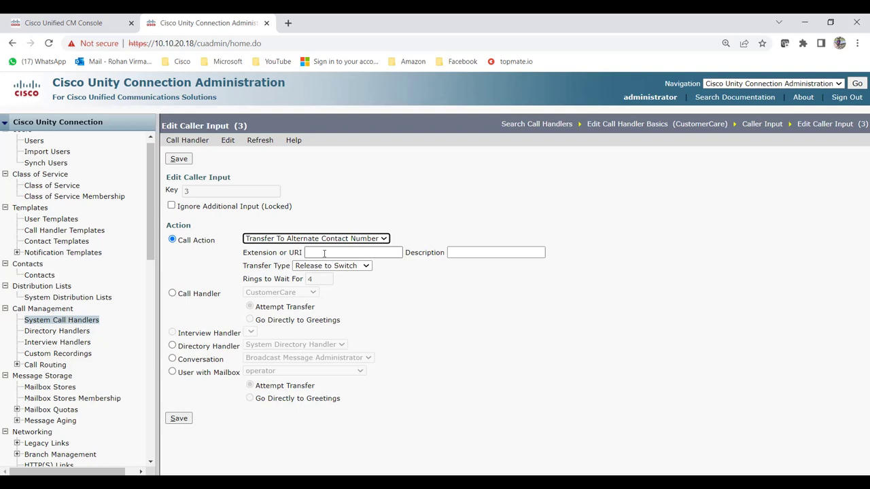
{"action": "left_click", "coordinate": [324, 254]}
{"action": "type", "text": "4444"}
{"action": "left_click", "coordinate": [458, 249]}
{"action": "type", "text": "IT"}
{"action": "left_click", "coordinate": [181, 420]}
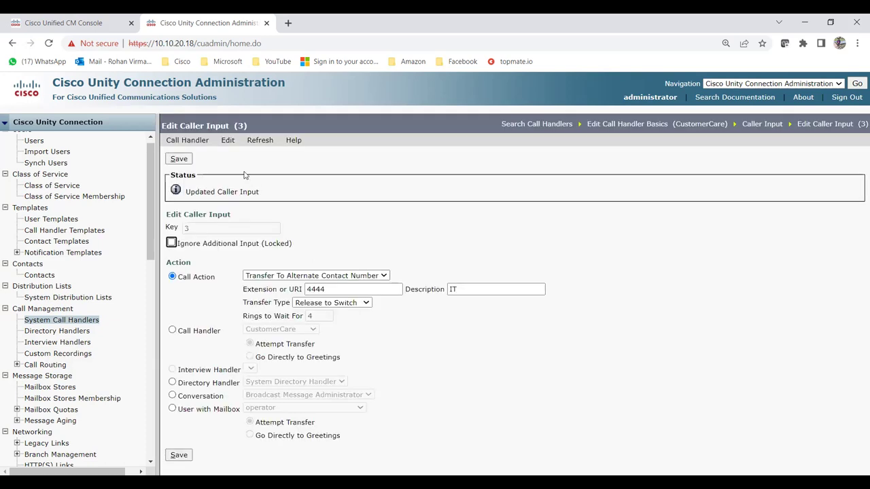
{"action": "left_click", "coordinate": [227, 142]}
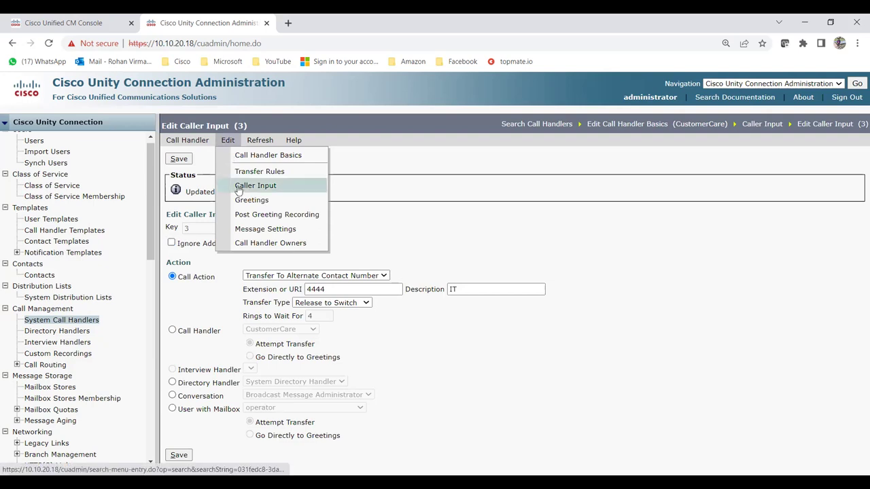
{"action": "left_click", "coordinate": [239, 188]}
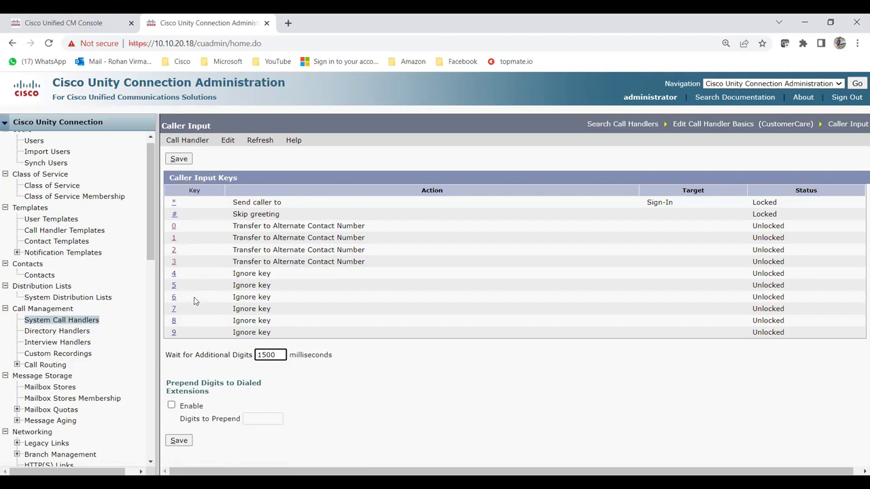
Set caller input key 9's call action to Hang Up and save it.
{"action": "left_click", "coordinate": [173, 334]}
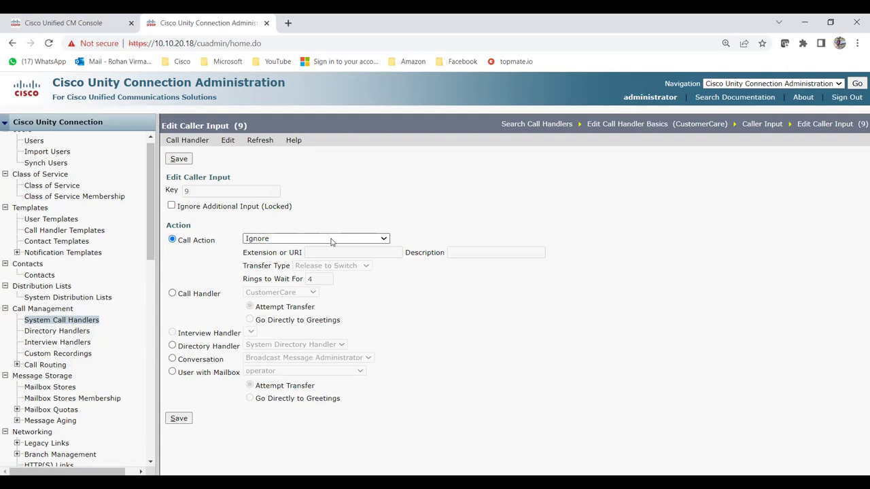
{"action": "left_click", "coordinate": [331, 239]}
{"action": "left_click", "coordinate": [320, 259]}
{"action": "left_click", "coordinate": [179, 419]}
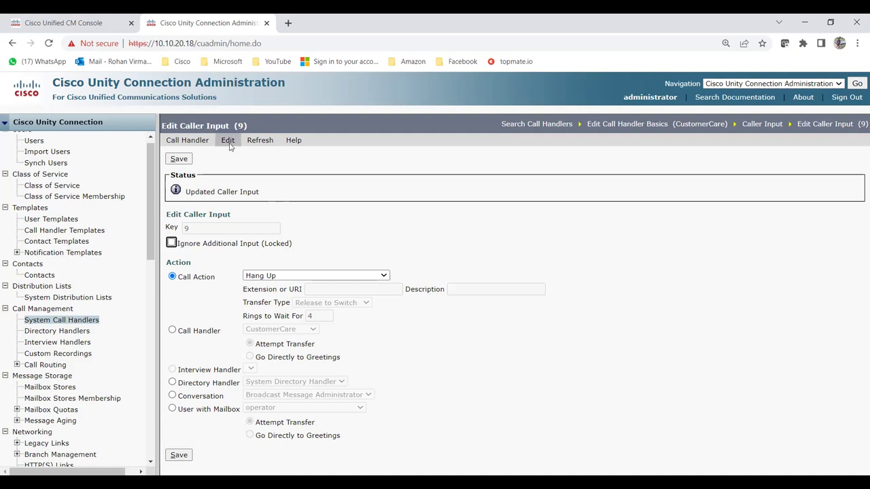
{"action": "mouse_move", "coordinate": [229, 144]}
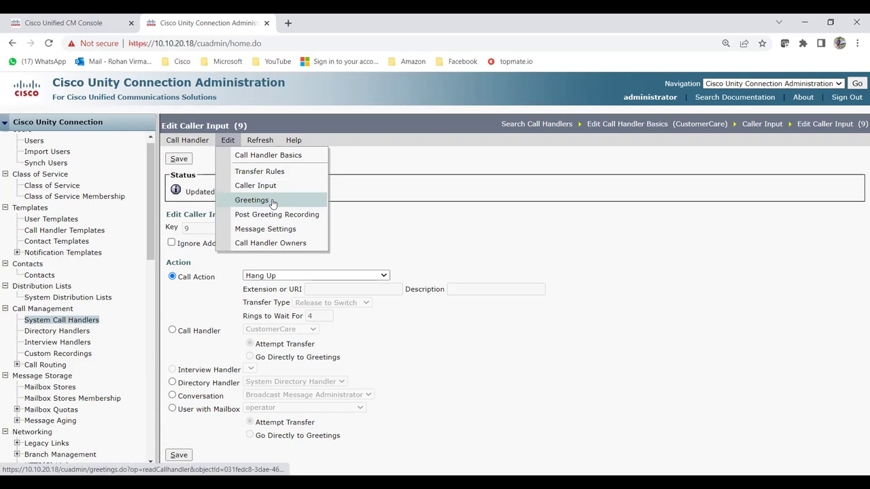
Go to the CustomerCare handler's Greetings page from the Edit menu.
{"action": "left_click", "coordinate": [271, 204]}
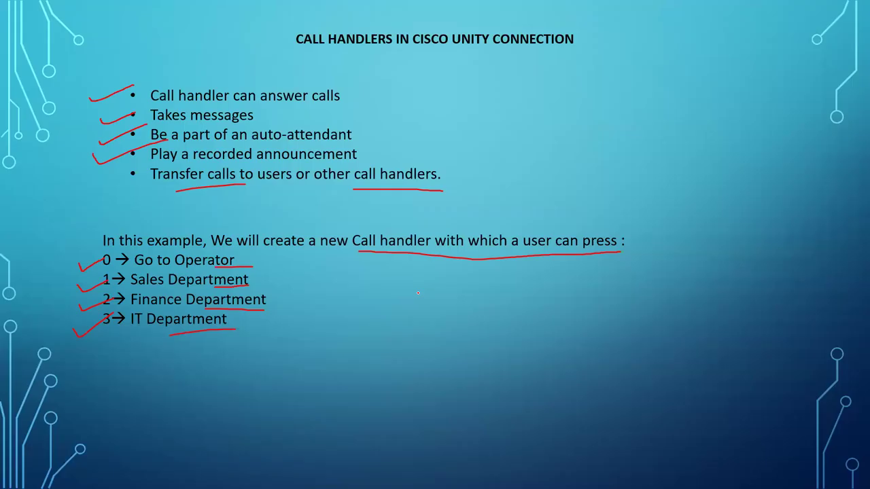
Advance to the CALL HANDLERS GREETINGS slide and pen-underline its opening line on multiple greetings.
{"action": "key", "text": "Right"}
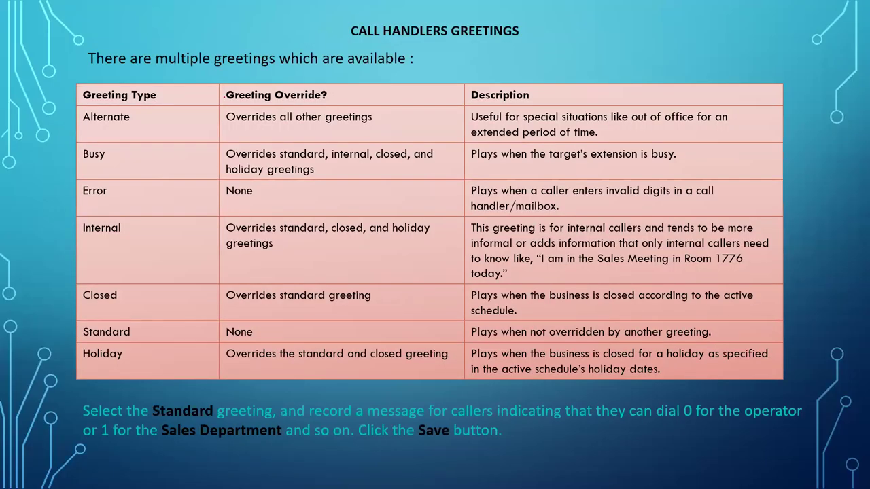
{"action": "left_click_drag", "start_coordinate": [111, 69], "coordinate": [420, 69]}
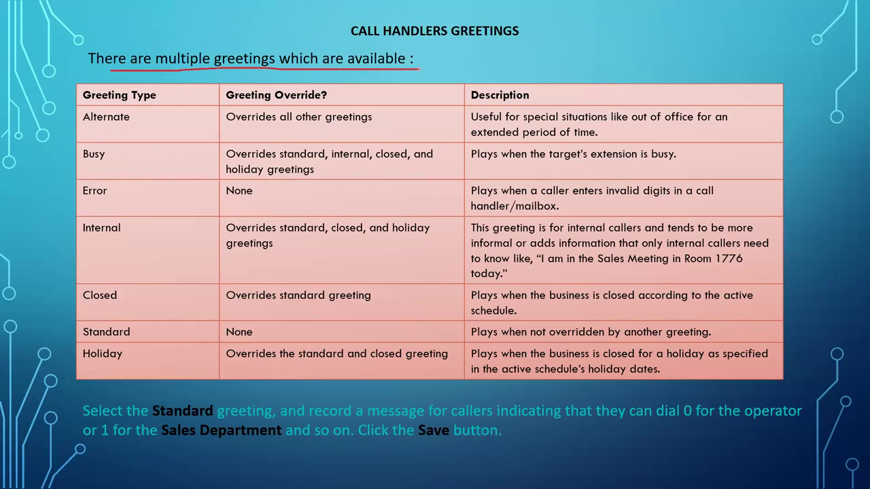
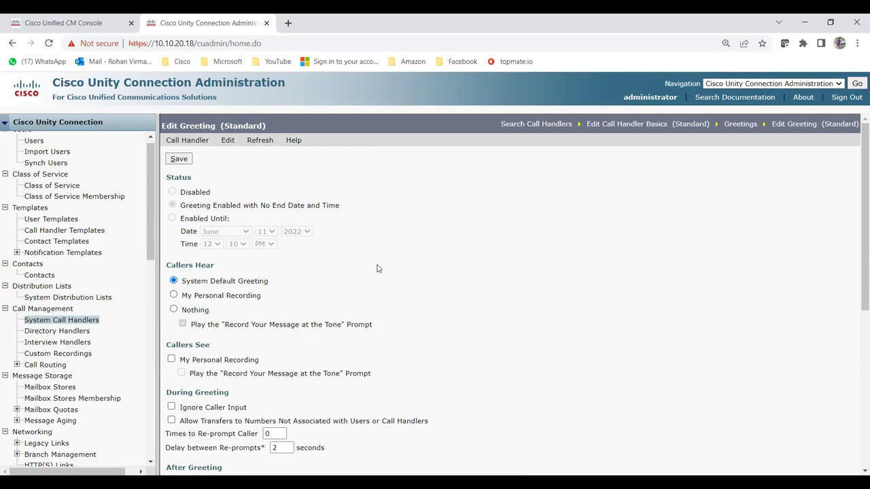
Scroll down the system call handler's Edit Greeting (Standard) page, which is enabled with no end date.
{"action": "scroll", "coordinate": [377, 267], "scroll_direction": "down", "scroll_amount": 1}
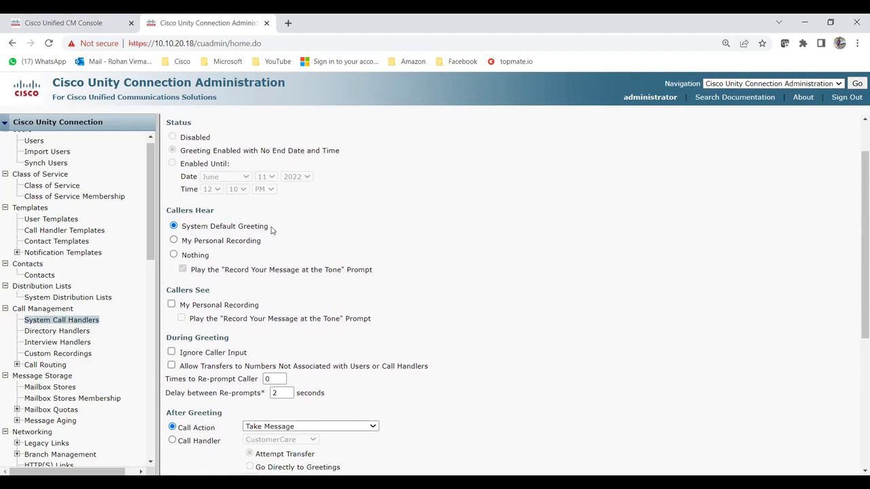
Set Callers Hear on the Standard greeting to My Personal Recording.
{"action": "left_click", "coordinate": [173, 241]}
{"action": "left_click", "coordinate": [173, 255]}
{"action": "left_click", "coordinate": [175, 242]}
Toggle Ignore Caller Input on and back off, leaving caller input allowed.
{"action": "scroll", "coordinate": [439, 272], "scroll_direction": "down", "scroll_amount": 2}
{"action": "scroll", "coordinate": [438, 272], "scroll_direction": "down", "scroll_amount": 1}
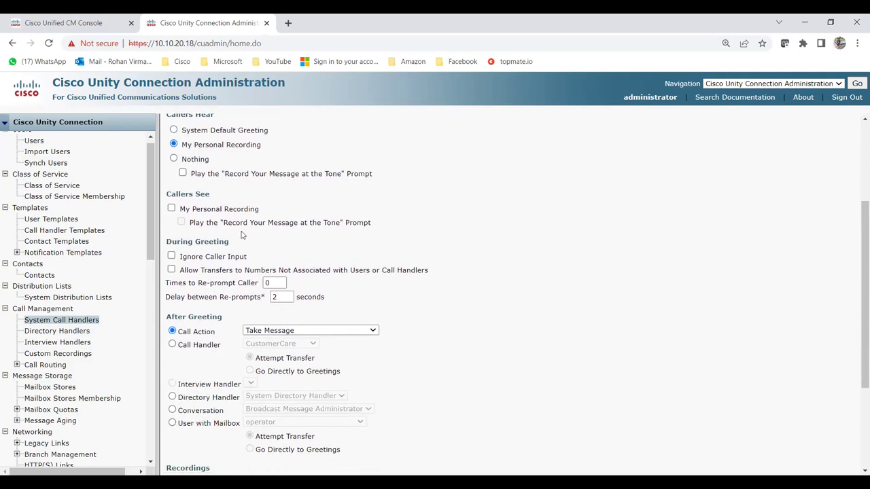
{"action": "scroll", "coordinate": [204, 231], "scroll_direction": "up", "scroll_amount": 1}
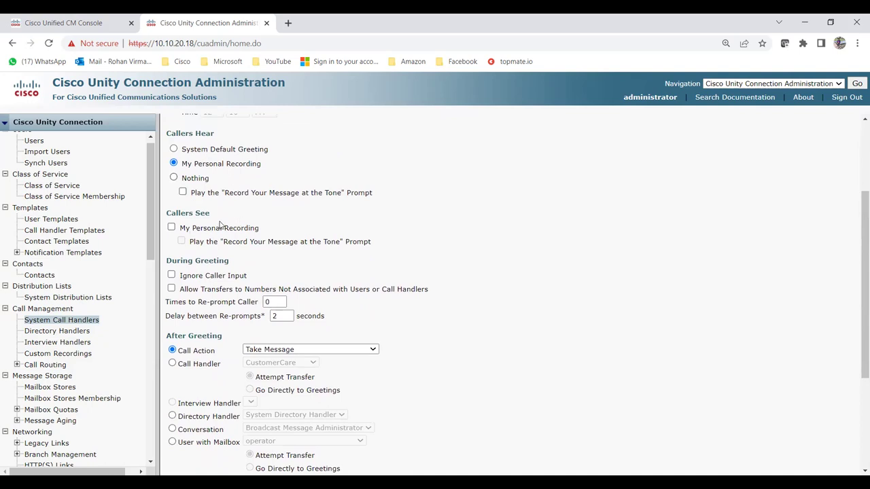
{"action": "scroll", "coordinate": [380, 248], "scroll_direction": "down", "scroll_amount": 2}
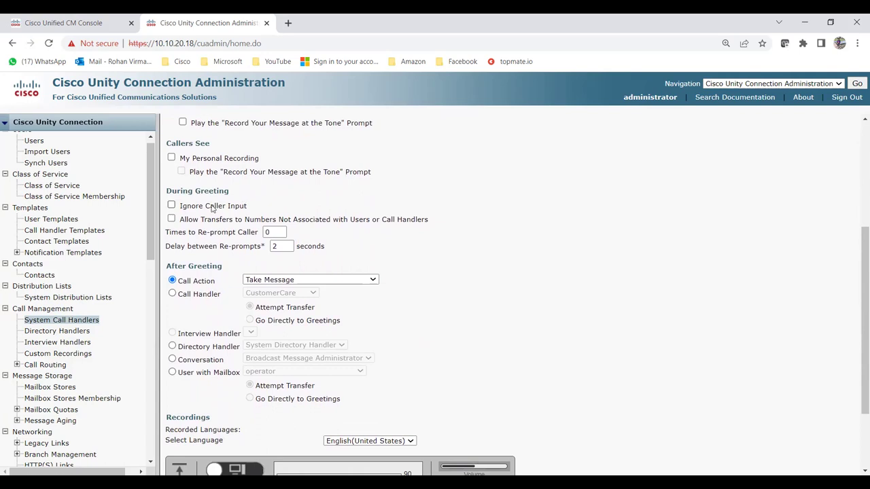
{"action": "left_click", "coordinate": [171, 206]}
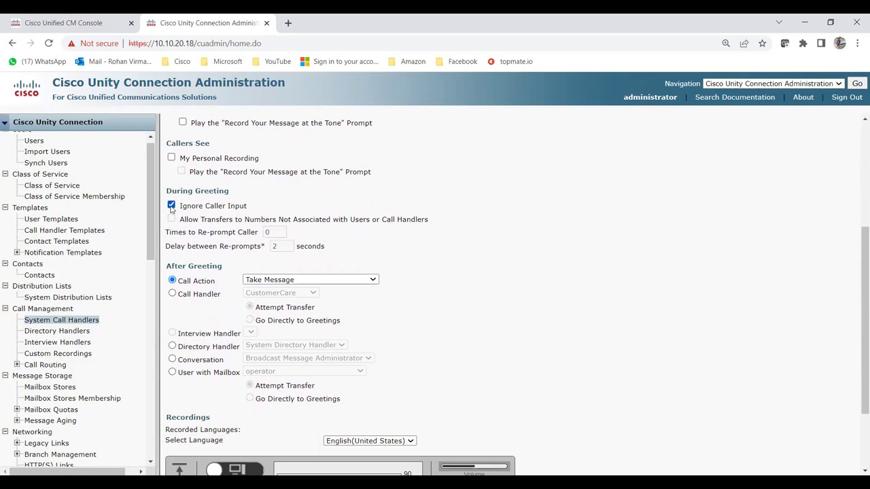
{"action": "left_click", "coordinate": [172, 207]}
{"action": "scroll", "coordinate": [440, 264], "scroll_direction": "down", "scroll_amount": 2}
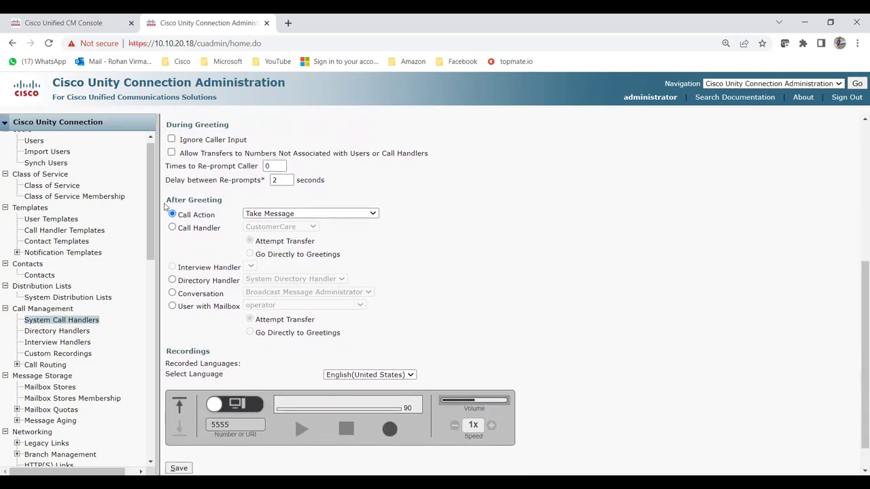
Set After Greeting to the CustomerCare call handler with Attempt Transfer.
{"action": "left_click_drag", "start_coordinate": [165, 207], "coordinate": [225, 205]}
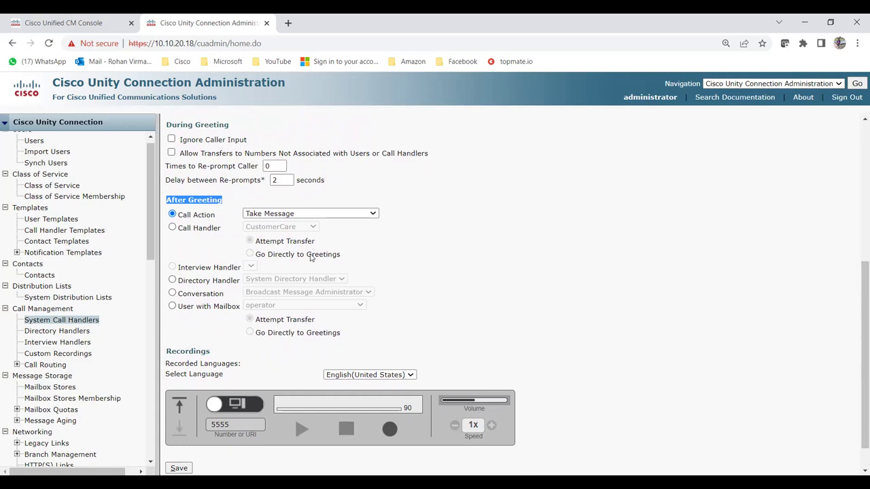
{"action": "left_click", "coordinate": [172, 228]}
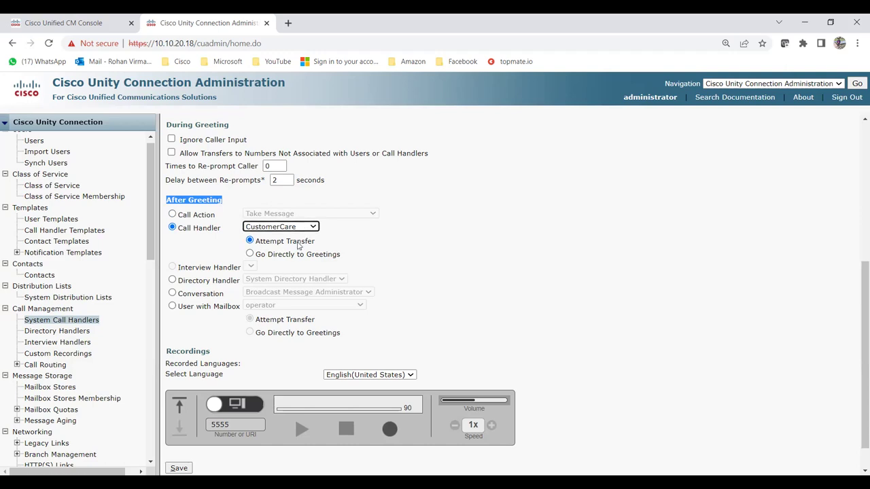
{"action": "left_click", "coordinate": [250, 254]}
{"action": "left_click", "coordinate": [250, 240]}
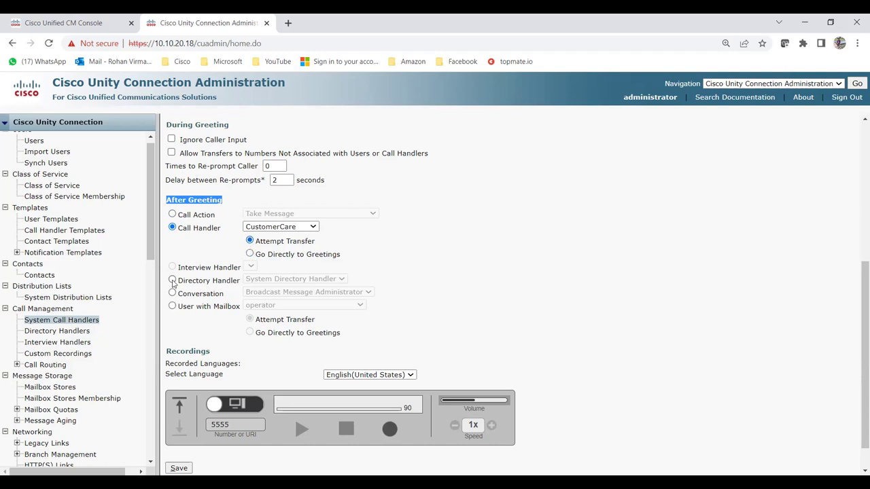
{"action": "left_click", "coordinate": [173, 306]}
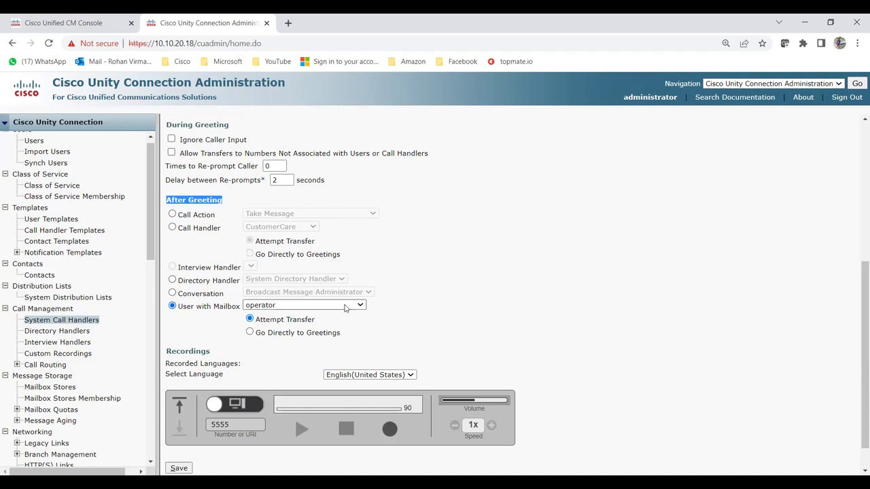
{"action": "left_click", "coordinate": [172, 228]}
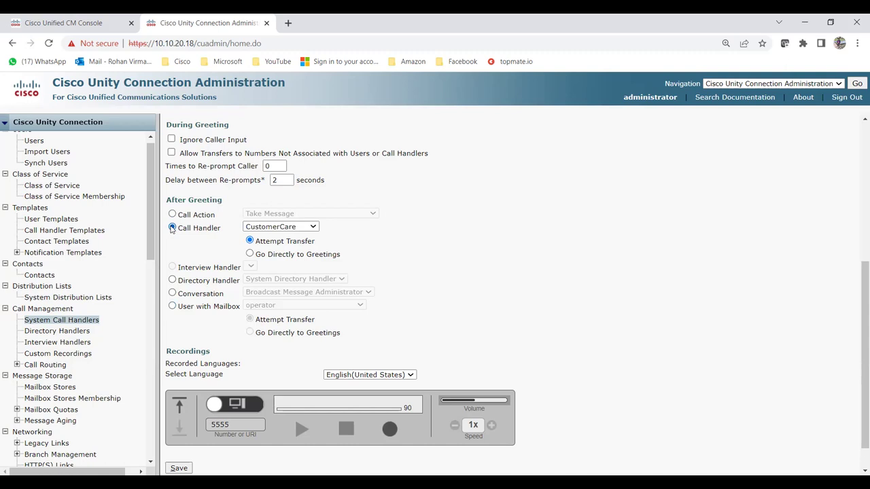
{"action": "scroll", "coordinate": [608, 295], "scroll_direction": "down", "scroll_amount": 1}
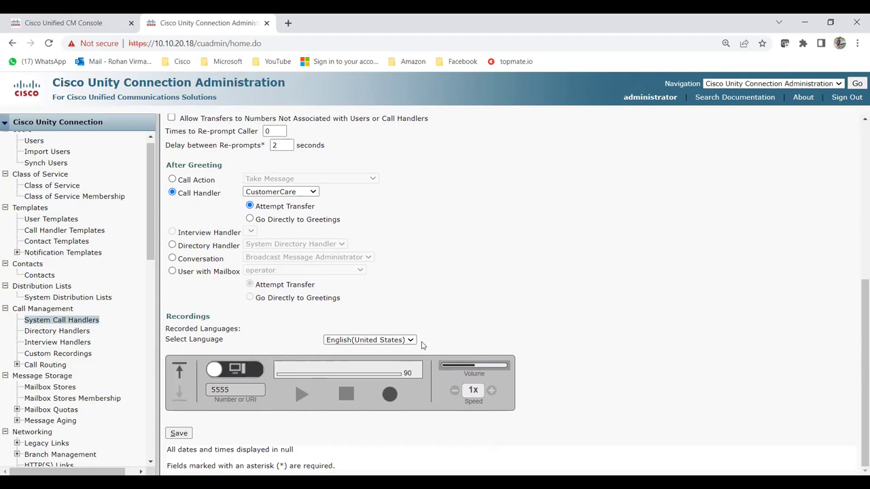
Keep the recording source on computer and save the Standard greeting, showing Updated Greeting.
{"action": "left_click", "coordinate": [217, 375]}
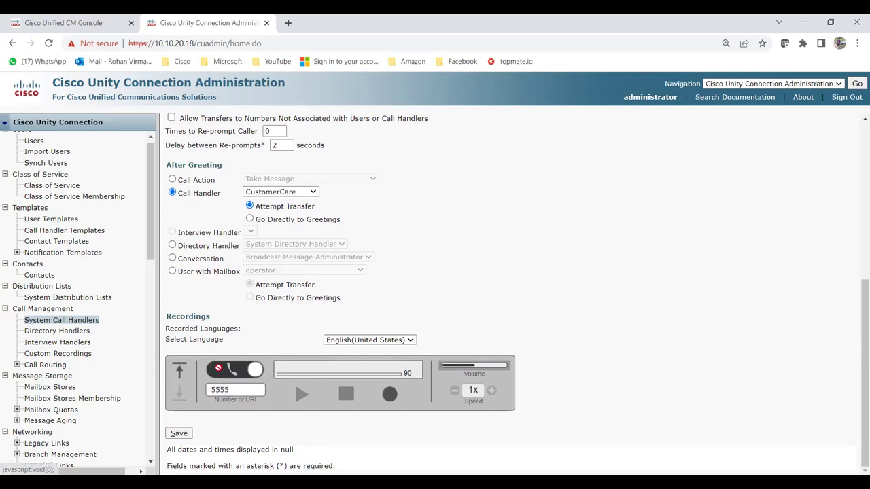
{"action": "left_click", "coordinate": [256, 372]}
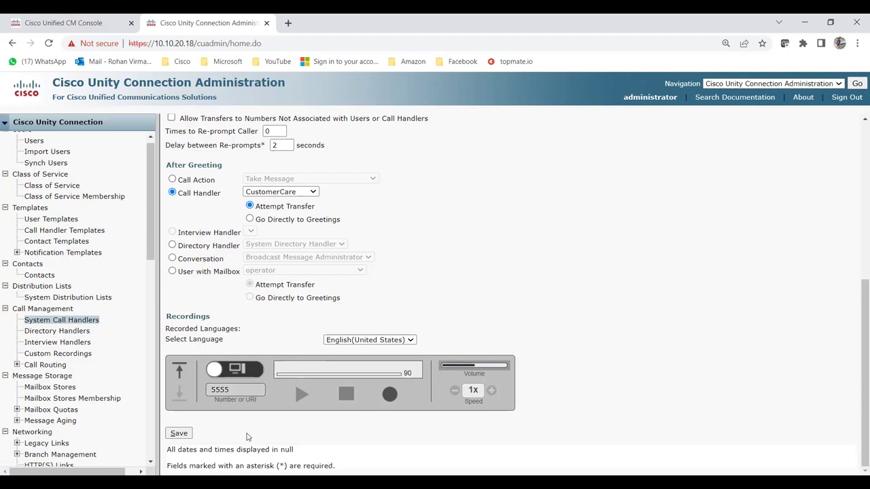
{"action": "left_click", "coordinate": [180, 435]}
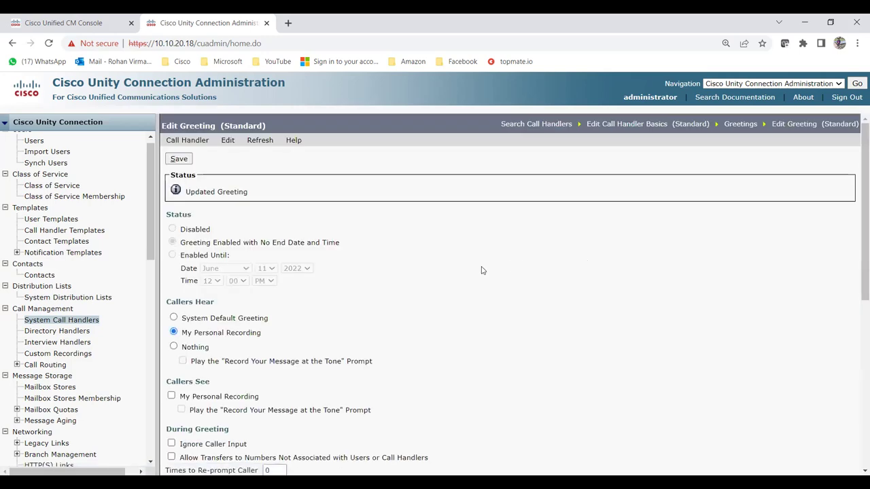
{"action": "left_click", "coordinate": [232, 144]}
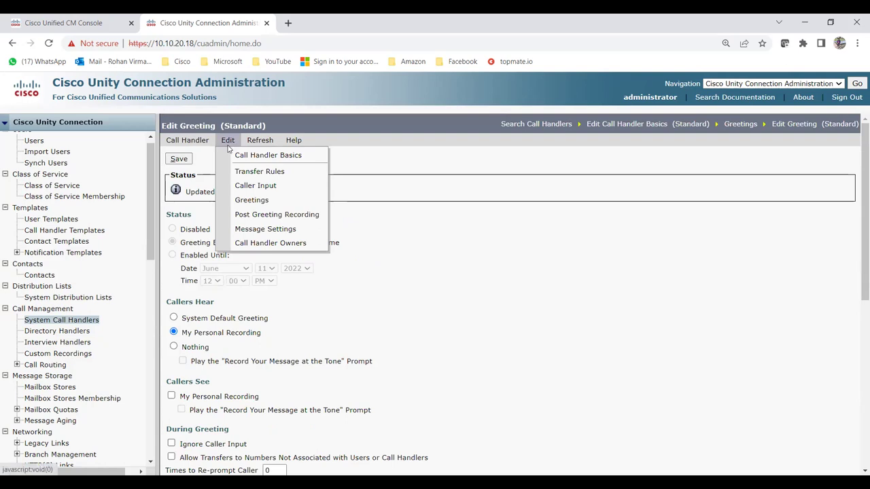
Open the Alternate greeting from Greetings and switch its status to Enabled Until.
{"action": "left_click", "coordinate": [268, 201]}
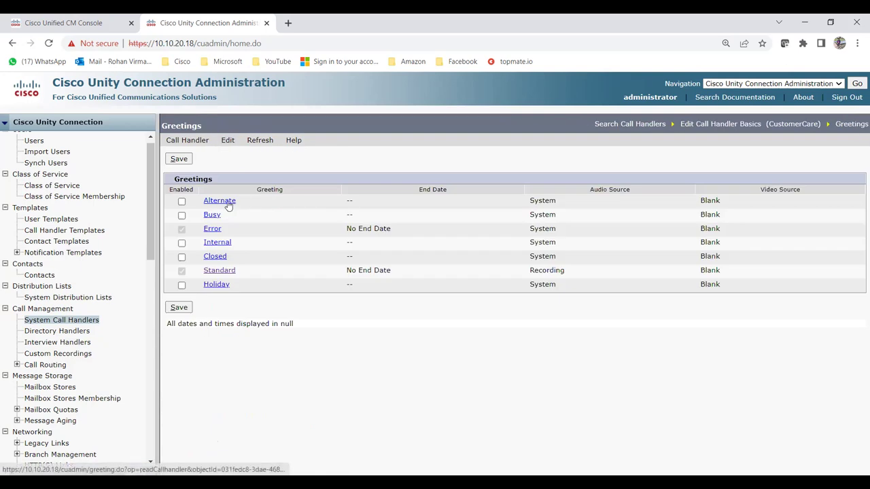
{"action": "left_click", "coordinate": [219, 201]}
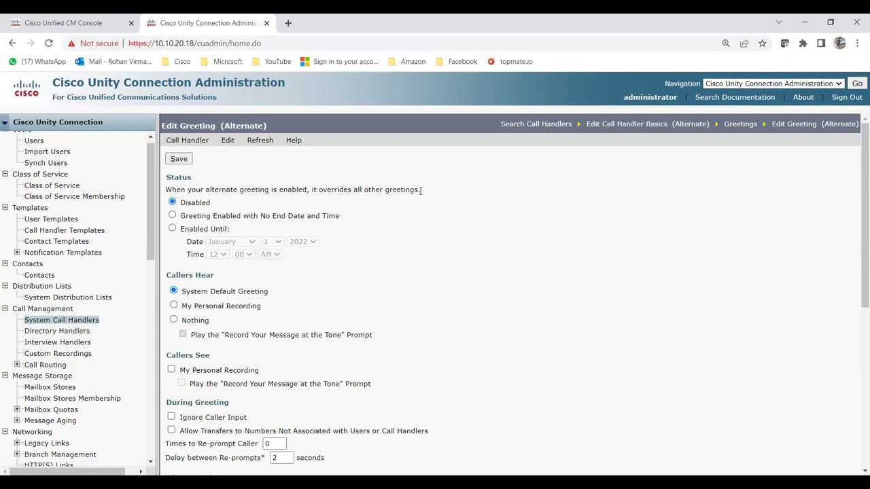
{"action": "left_click", "coordinate": [173, 229]}
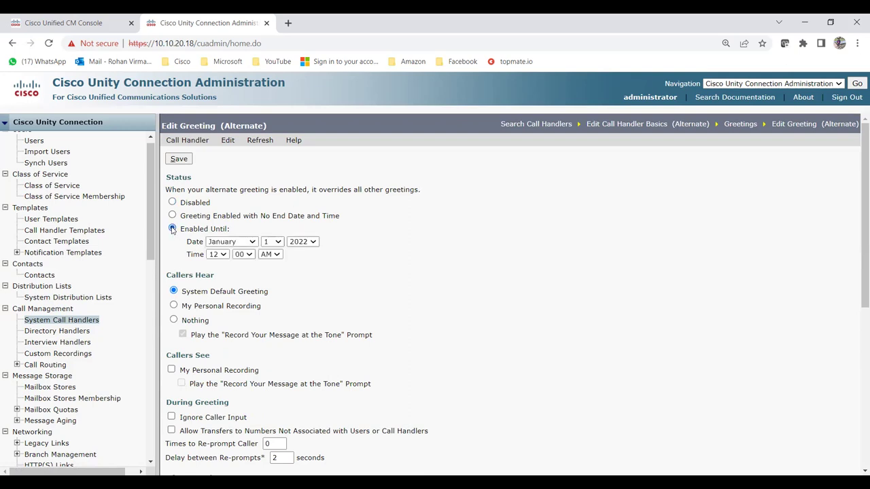
{"action": "scroll", "coordinate": [384, 287], "scroll_direction": "down", "scroll_amount": 1}
{"action": "scroll", "coordinate": [384, 287], "scroll_direction": "down", "scroll_amount": 5}
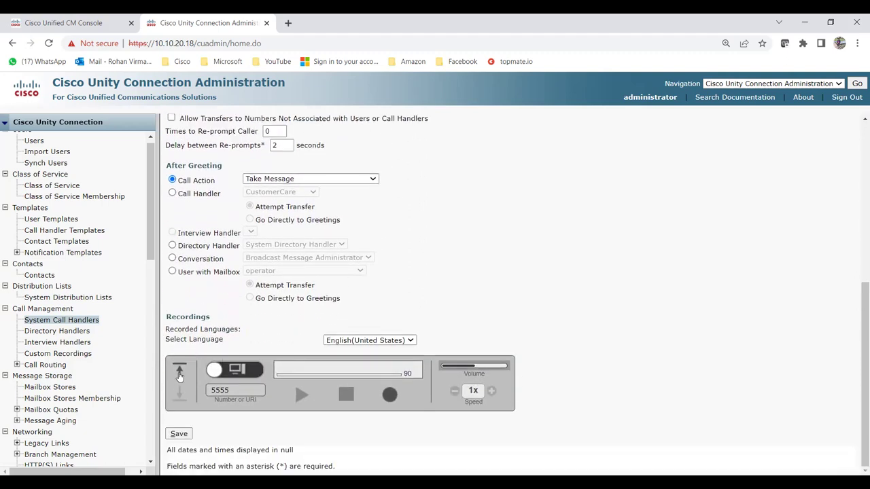
Cancel the greeting audio upload without a file and go back to Edit > Greetings.
{"action": "left_click", "coordinate": [177, 372]}
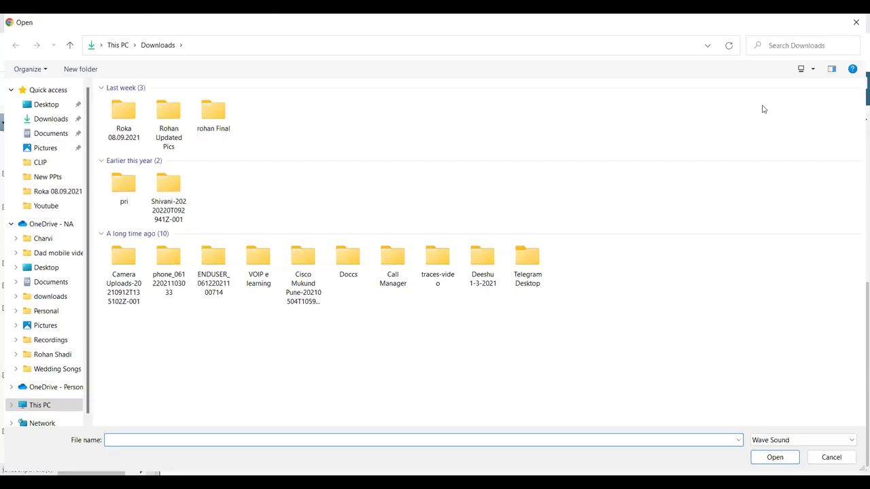
{"action": "left_click", "coordinate": [857, 23]}
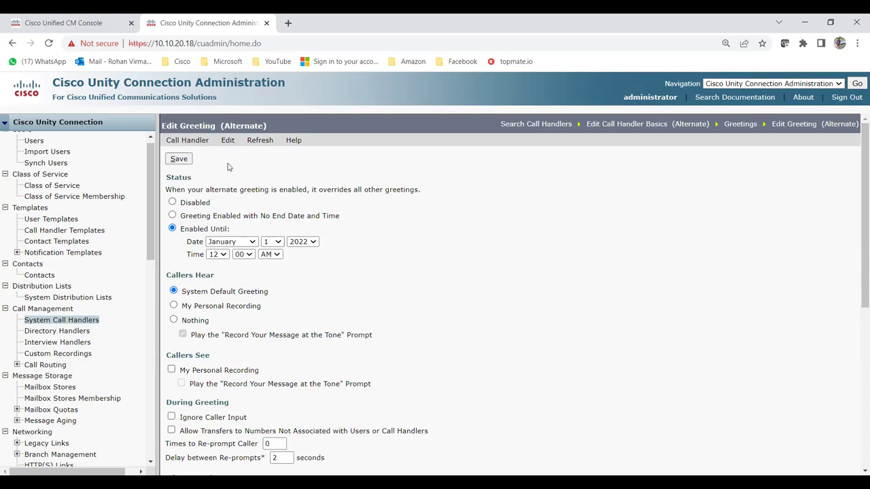
{"action": "left_click", "coordinate": [228, 140]}
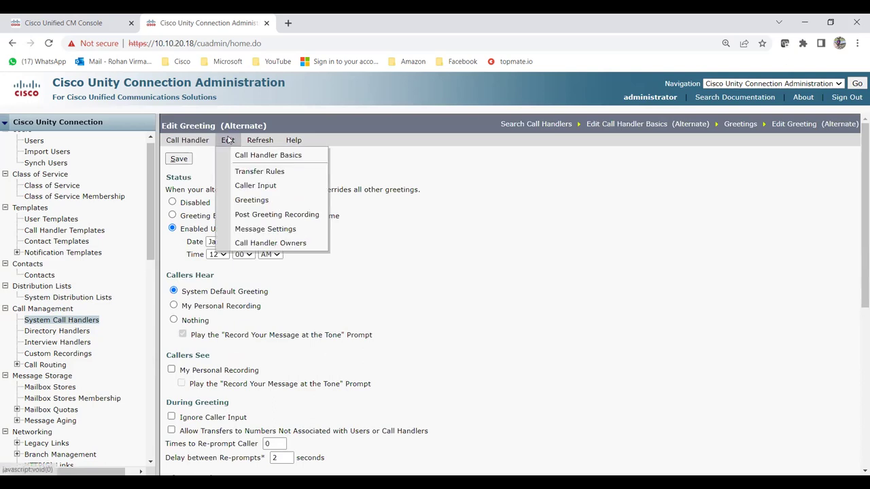
{"action": "left_click", "coordinate": [279, 202]}
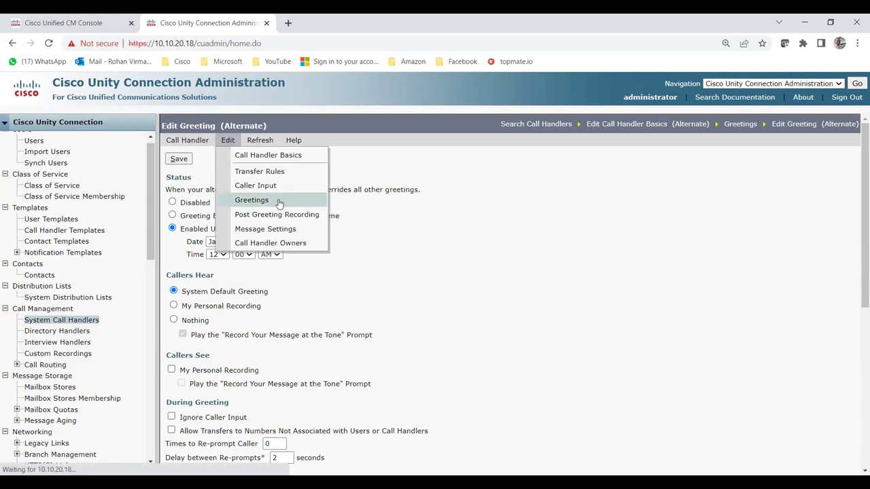
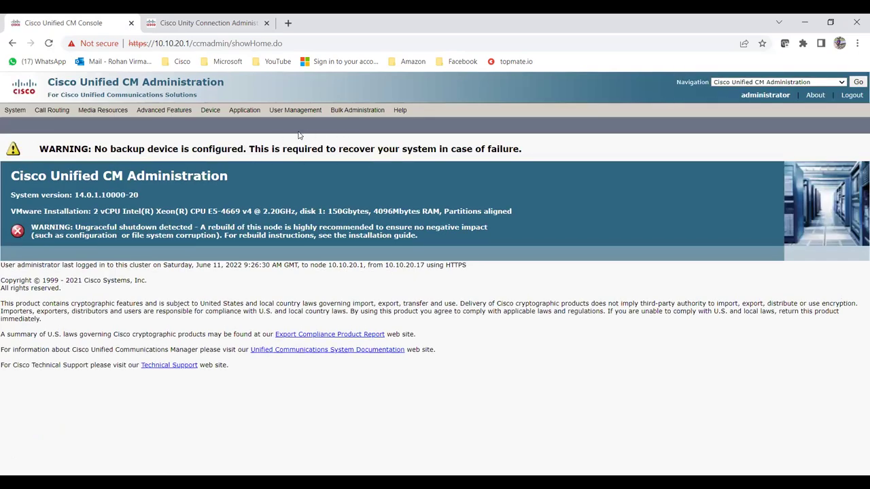
Open the CTI Route Point list from the Device menu.
{"action": "mouse_move", "coordinate": [250, 117]}
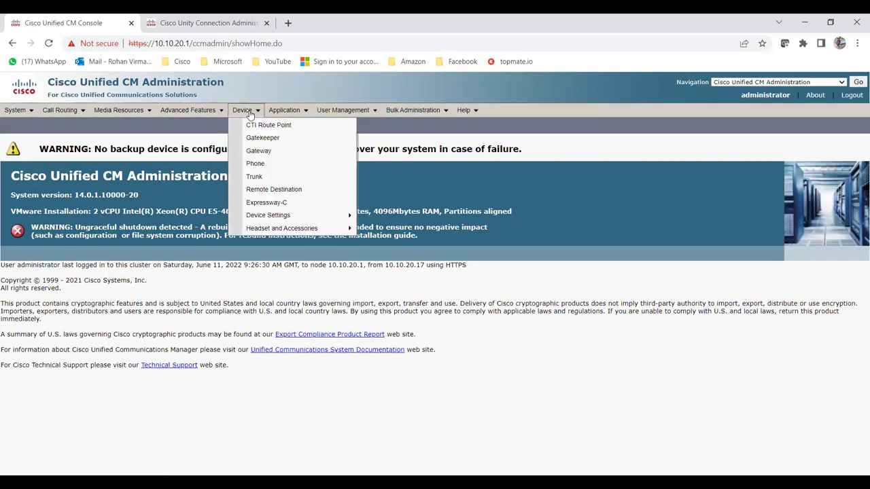
{"action": "left_click", "coordinate": [293, 126]}
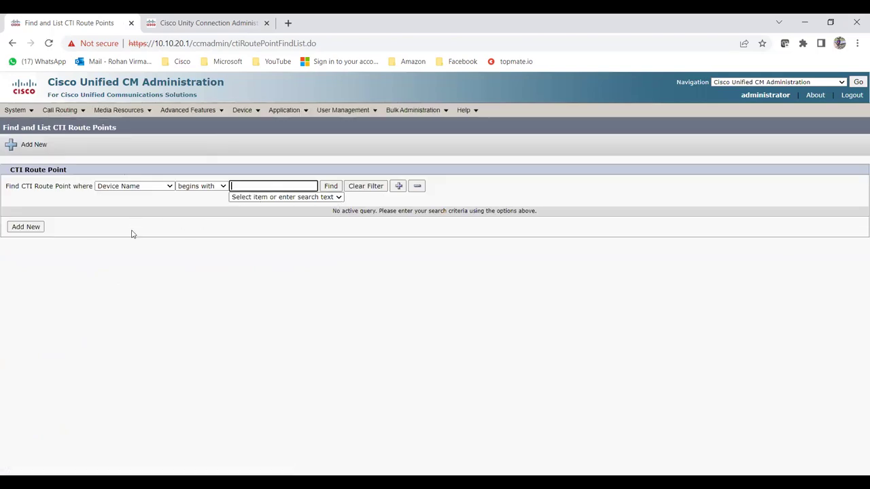
Add a CTI route point named 'Test' with description 'Test' in the Default device pool, and save it.
{"action": "left_click", "coordinate": [27, 228]}
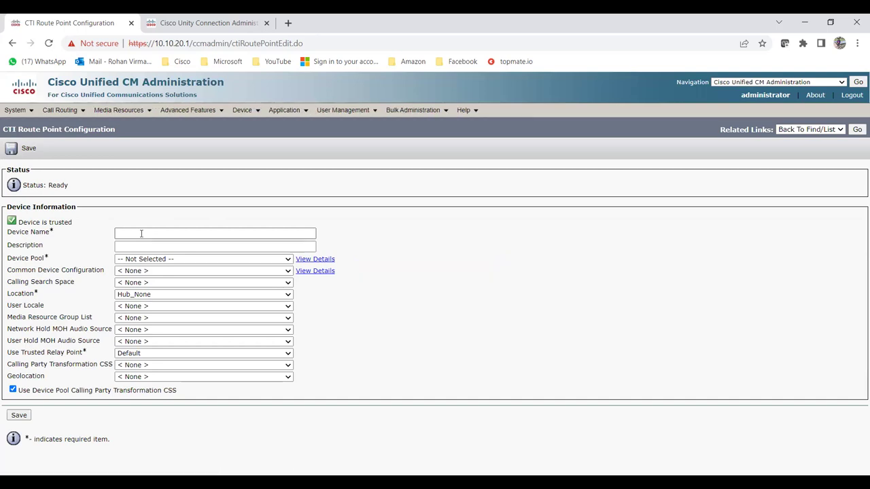
{"action": "left_click", "coordinate": [141, 233]}
{"action": "type", "text": "Test"}
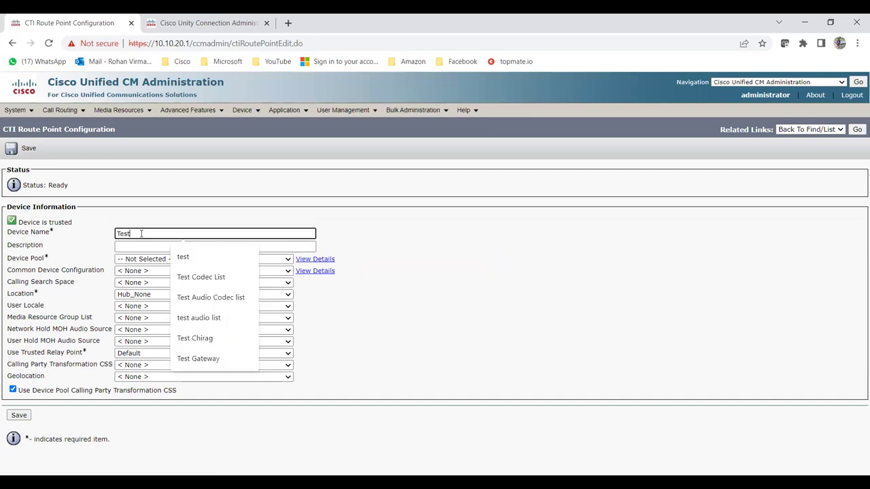
{"action": "left_click", "coordinate": [137, 246]}
{"action": "type", "text": "Test"}
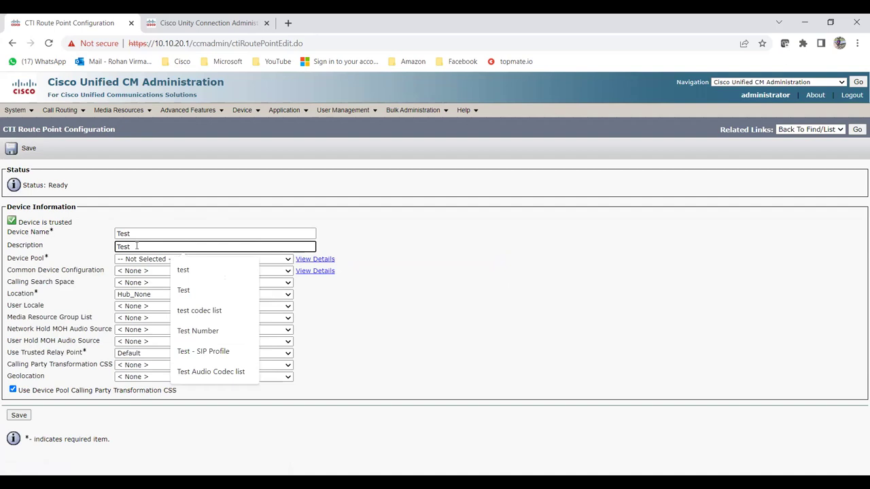
{"action": "left_click", "coordinate": [139, 260]}
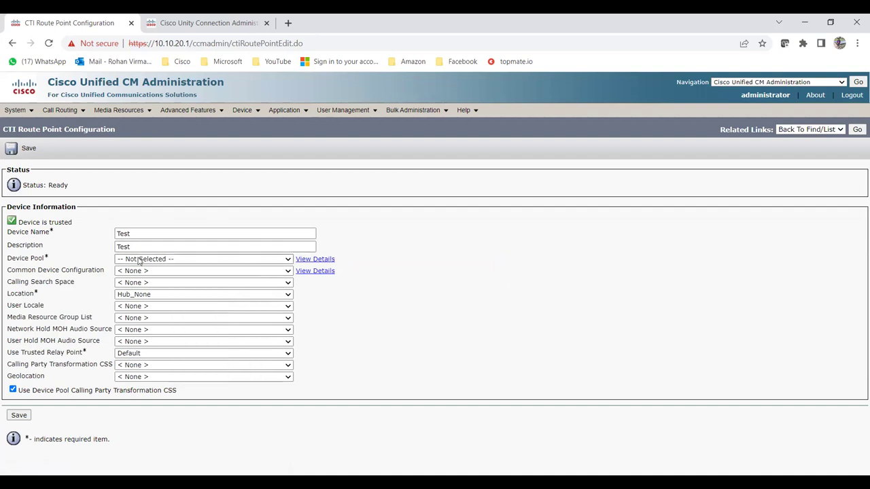
{"action": "left_click", "coordinate": [141, 280]}
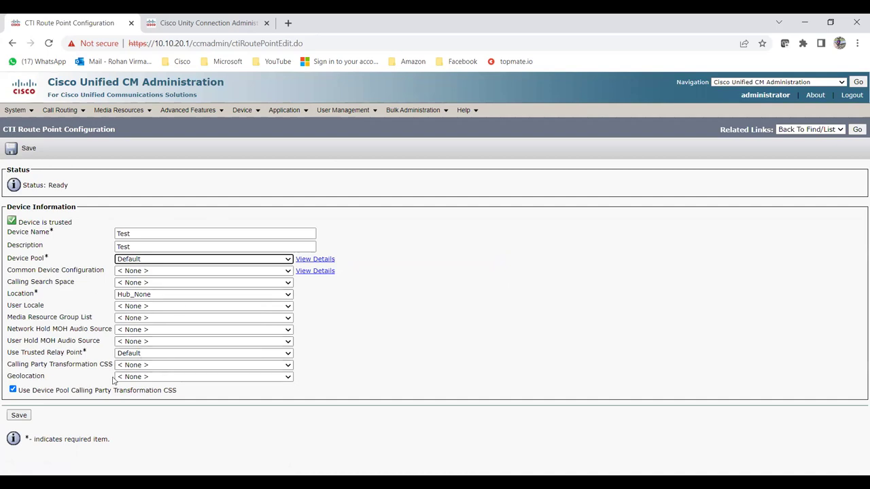
{"action": "left_click", "coordinate": [21, 418]}
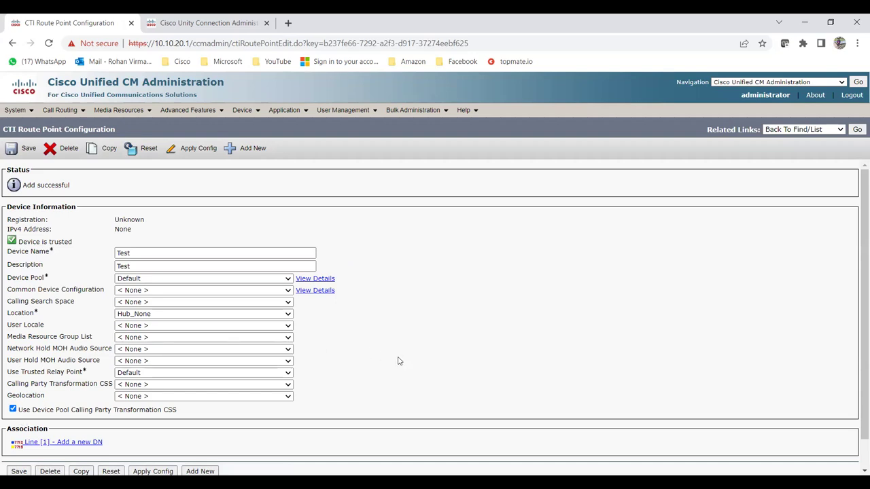
Add a new line with directory number 5555 in the Global Learned E164 Numbers partition.
{"action": "scroll", "coordinate": [414, 367], "scroll_direction": "down", "scroll_amount": 1}
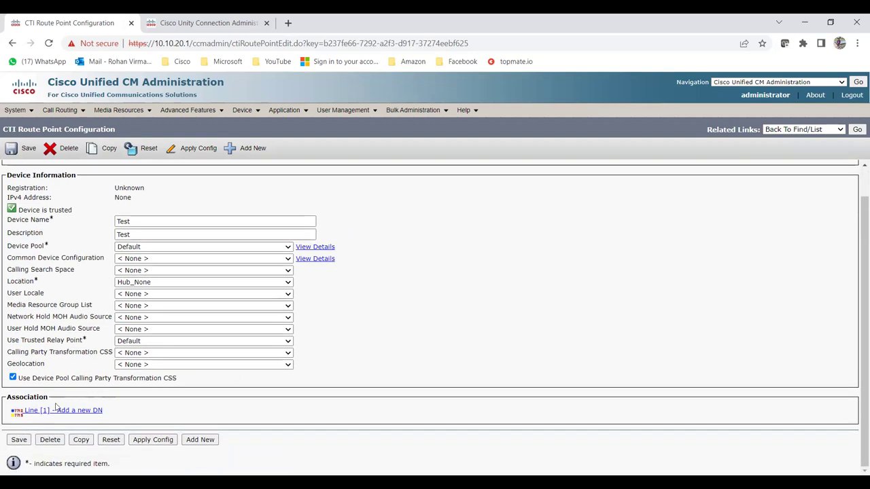
{"action": "left_click", "coordinate": [88, 413]}
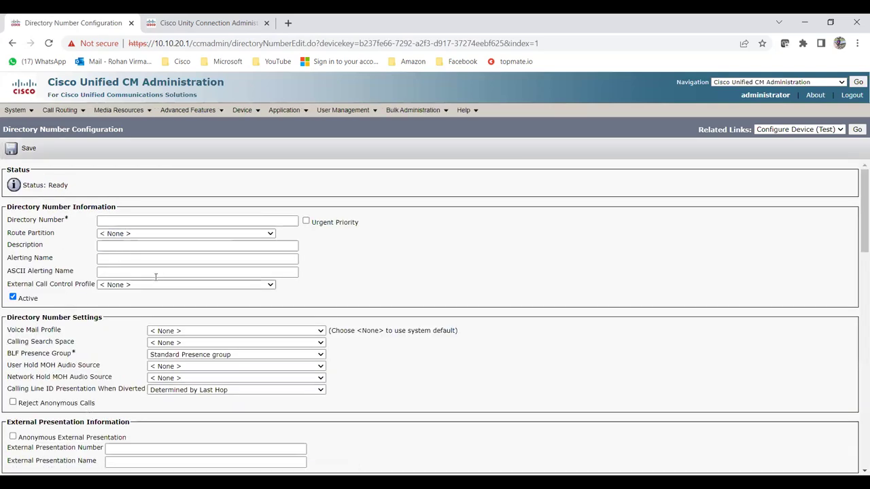
{"action": "left_click", "coordinate": [148, 220]}
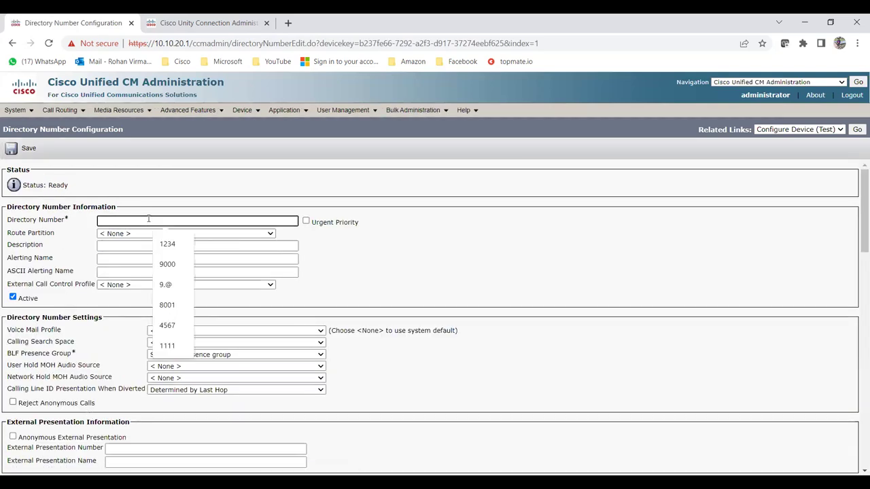
{"action": "type", "text": "5555"}
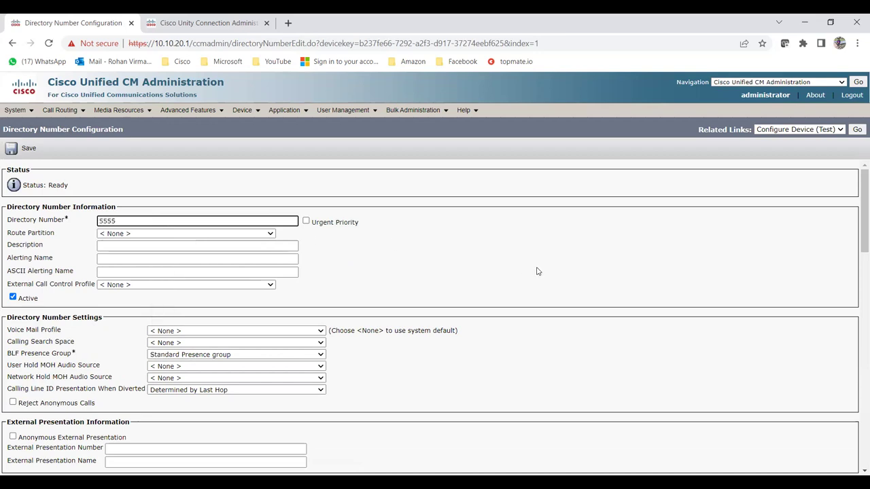
{"action": "left_click", "coordinate": [537, 271]}
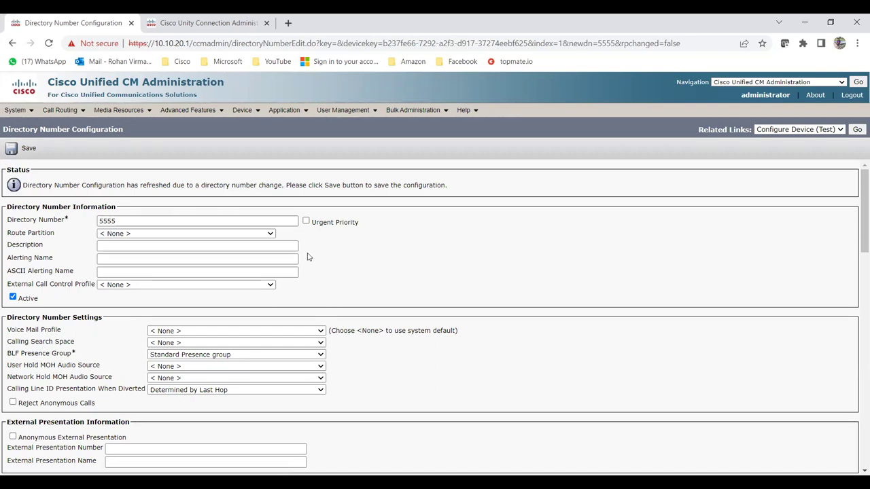
{"action": "left_click", "coordinate": [272, 245]}
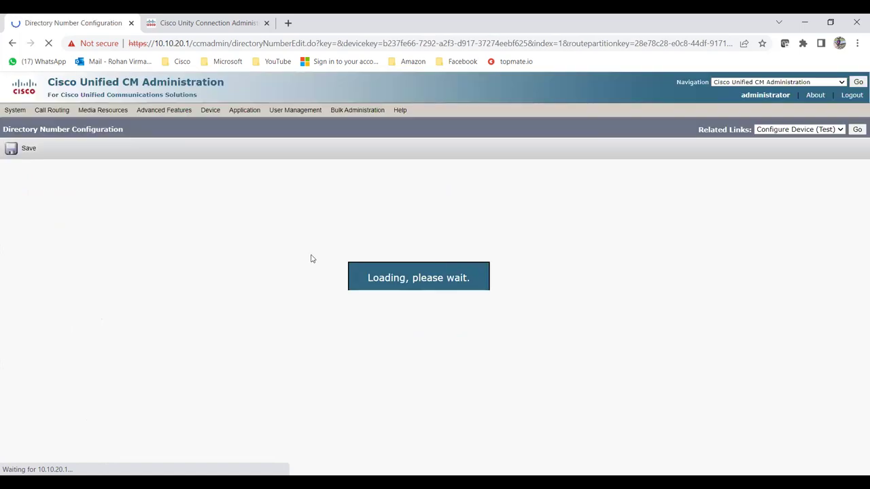
Set the line description and alerting name to 'test' and the ASCII alerting name to 'TEST'.
{"action": "left_click", "coordinate": [135, 247]}
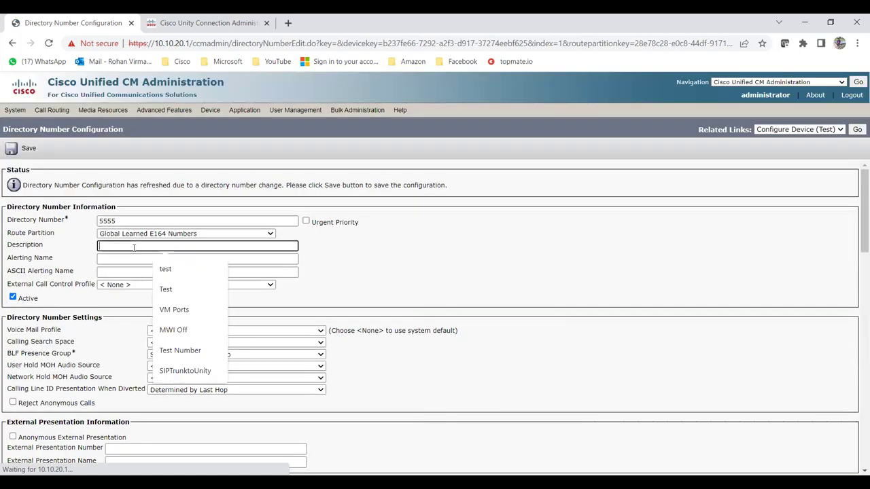
{"action": "type", "text": "tyest"}
{"action": "key", "text": "Tab"}
{"action": "type", "text": "test"}
{"action": "key", "text": "Tab"}
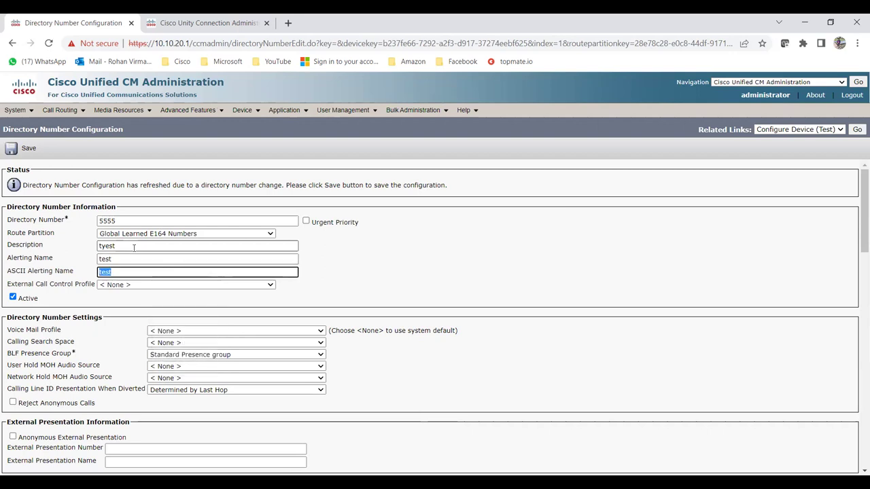
{"action": "type", "text": "TE"}
{"action": "key", "text": "BackSpace"}
{"action": "key", "text": "BackSpace"}
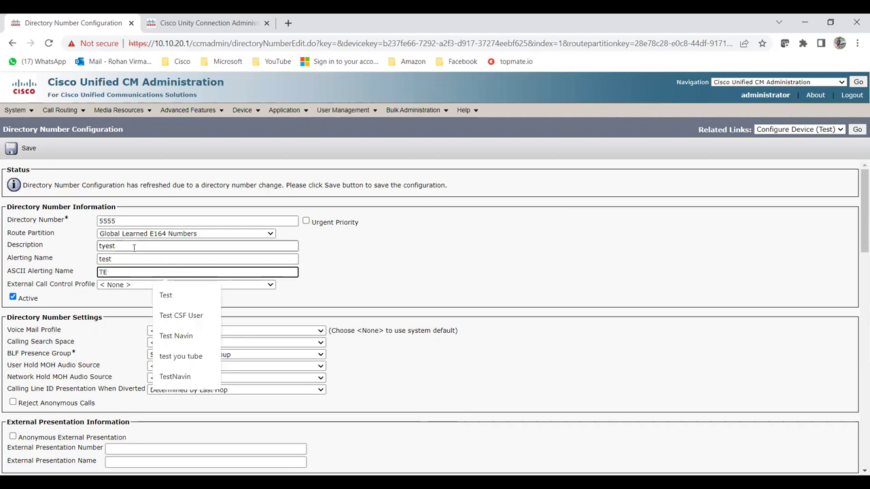
{"action": "type", "text": "TEST"}
{"action": "left_click", "coordinate": [106, 246]}
{"action": "key", "text": "BackSpace"}
{"action": "left_click", "coordinate": [492, 238]}
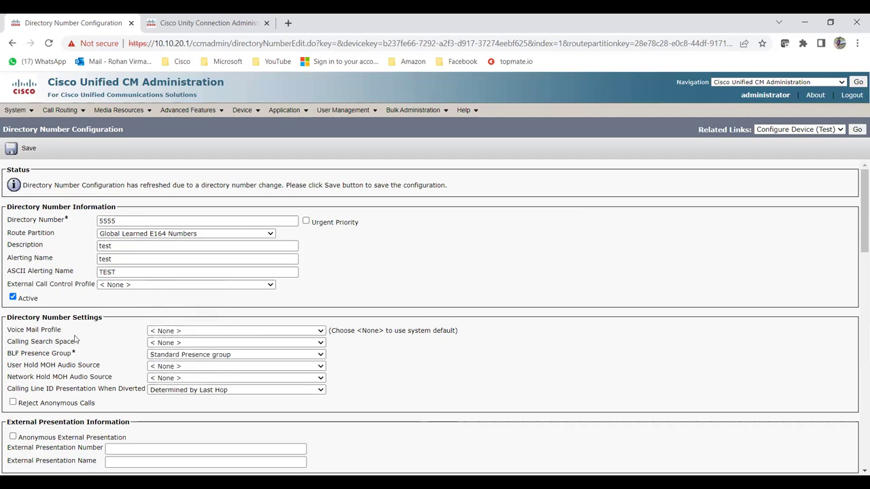
Choose DefaultVM as the Voice Mail Profile for line 5555.
{"action": "left_click_drag", "start_coordinate": [62, 332], "coordinate": [9, 332]}
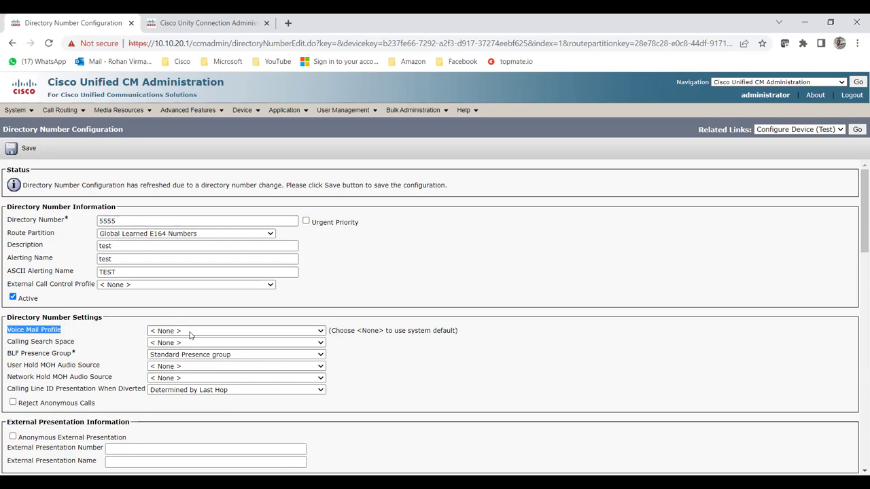
{"action": "key", "text": "Down"}
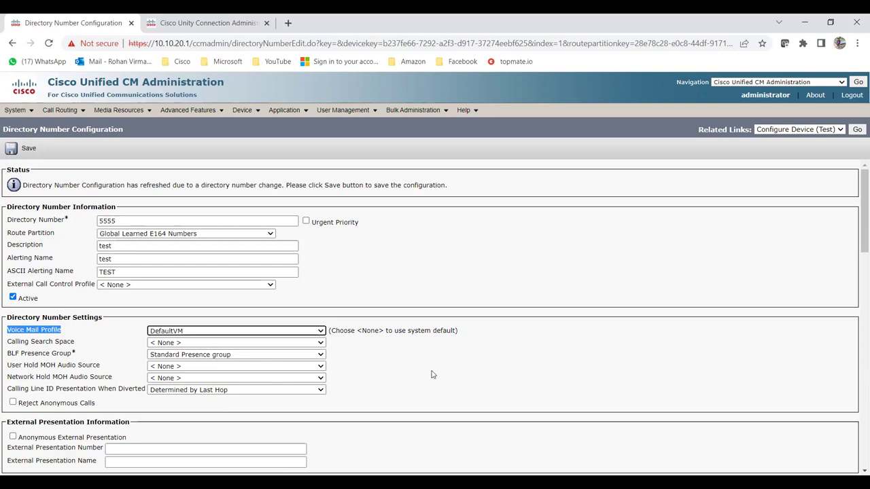
{"action": "left_click", "coordinate": [431, 374]}
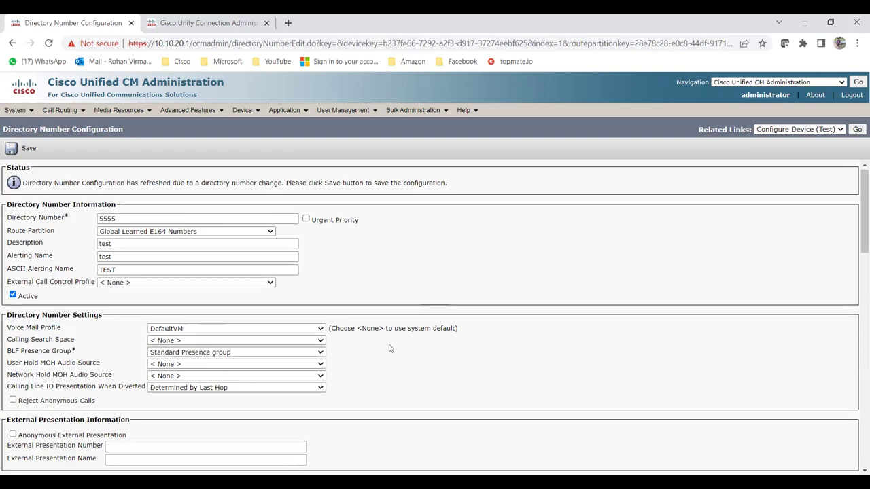
Tick the Voice Mail checkbox in the Forward All row of the Call Forward settings.
{"action": "scroll", "coordinate": [388, 348], "scroll_direction": "down", "scroll_amount": 3}
{"action": "scroll", "coordinate": [388, 348], "scroll_direction": "down", "scroll_amount": 5}
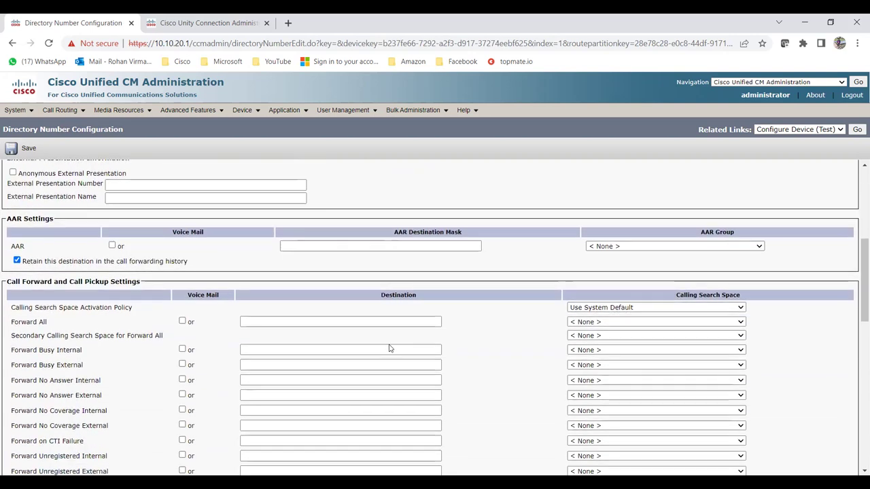
{"action": "left_click_drag", "start_coordinate": [48, 284], "coordinate": [14, 285]}
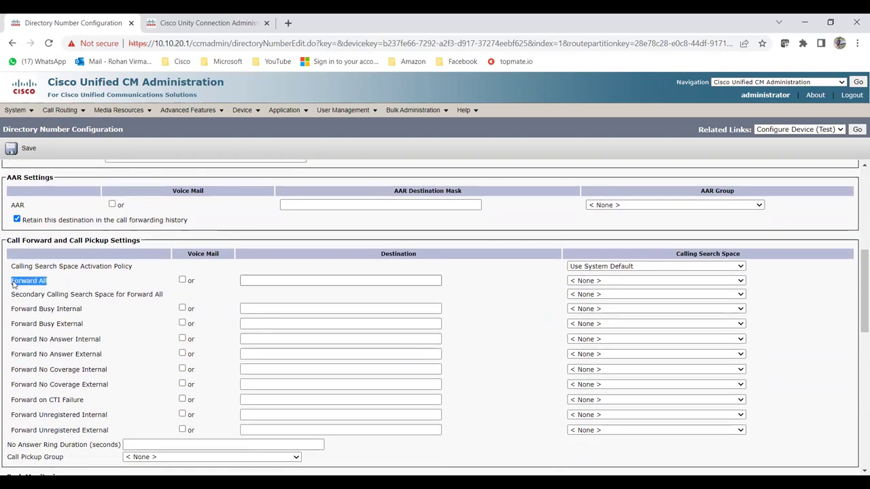
{"action": "left_click", "coordinate": [182, 280]}
{"action": "left_click", "coordinate": [163, 283]}
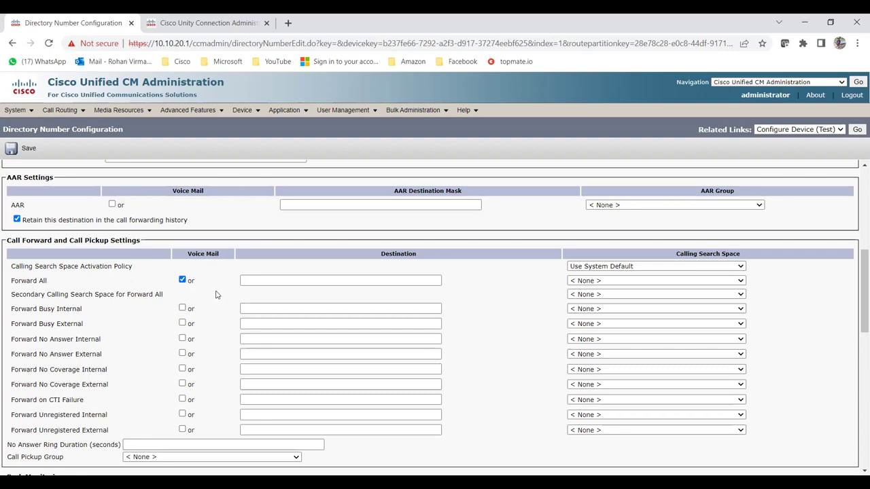
{"action": "scroll", "coordinate": [215, 294], "scroll_direction": "down", "scroll_amount": 1}
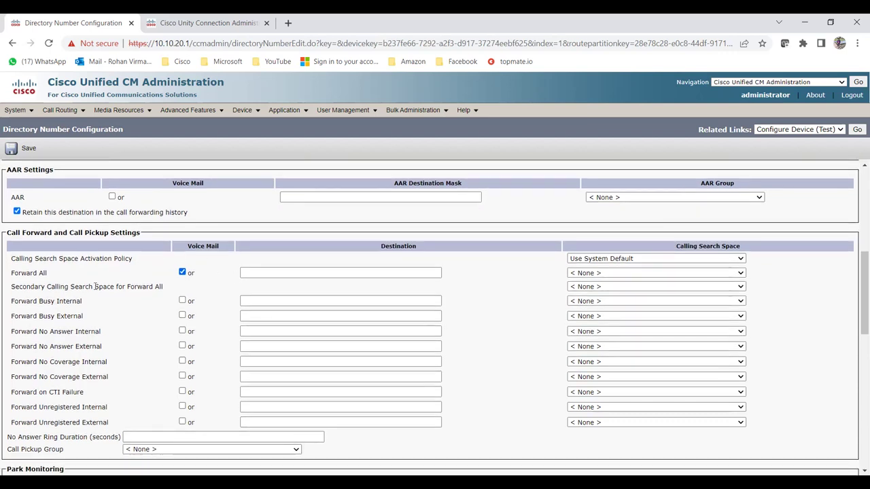
{"action": "scroll", "coordinate": [216, 293], "scroll_direction": "down", "scroll_amount": 4}
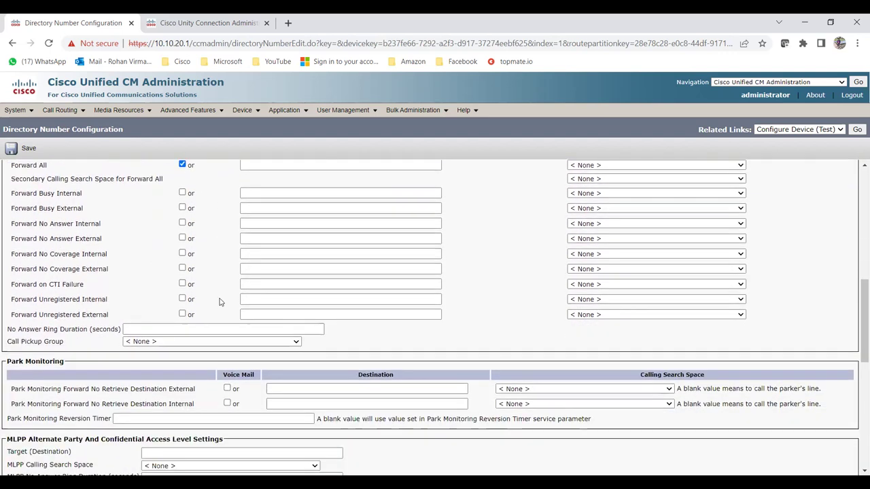
{"action": "scroll", "coordinate": [219, 301], "scroll_direction": "down", "scroll_amount": 4}
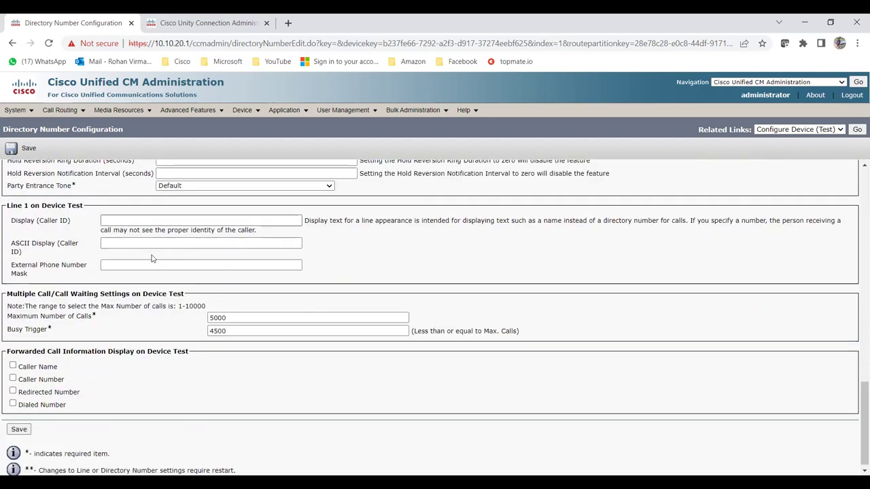
{"action": "scroll", "coordinate": [94, 248], "scroll_direction": "up", "scroll_amount": 2}
{"action": "scroll", "coordinate": [219, 284], "scroll_direction": "down", "scroll_amount": 2}
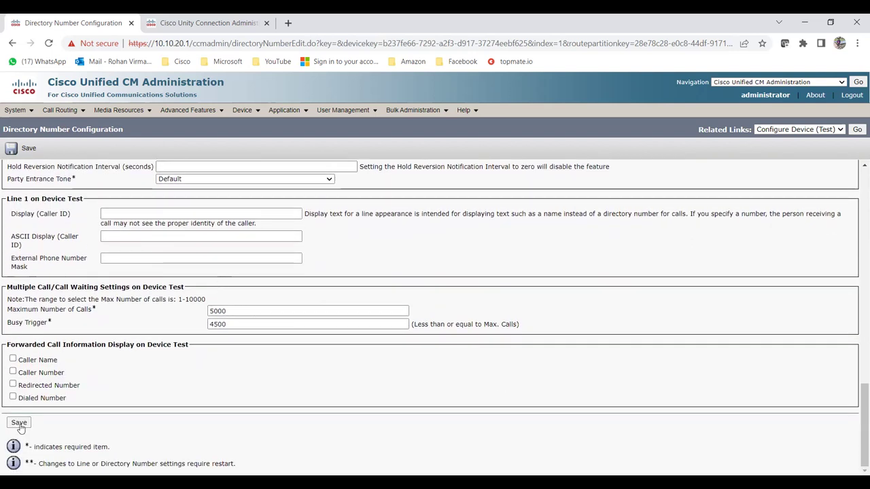
Save line 5555 and return to the Test route point's configuration page.
{"action": "left_click", "coordinate": [20, 425]}
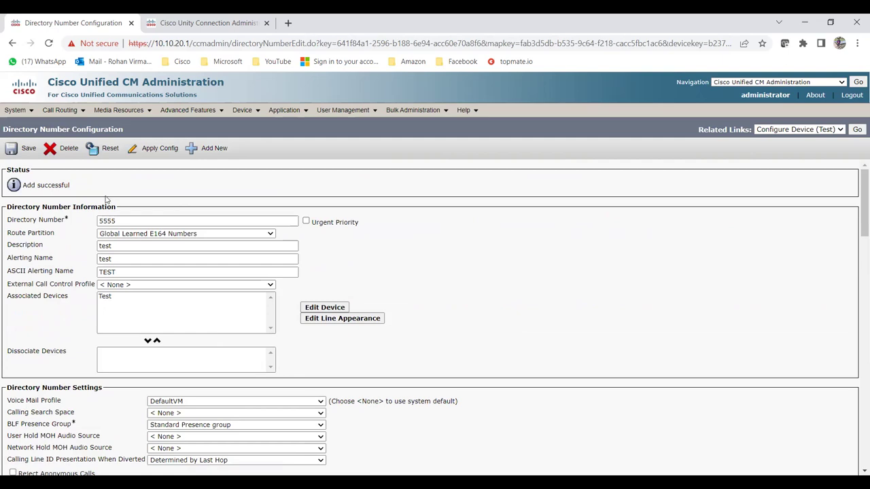
{"action": "left_click", "coordinate": [857, 130]}
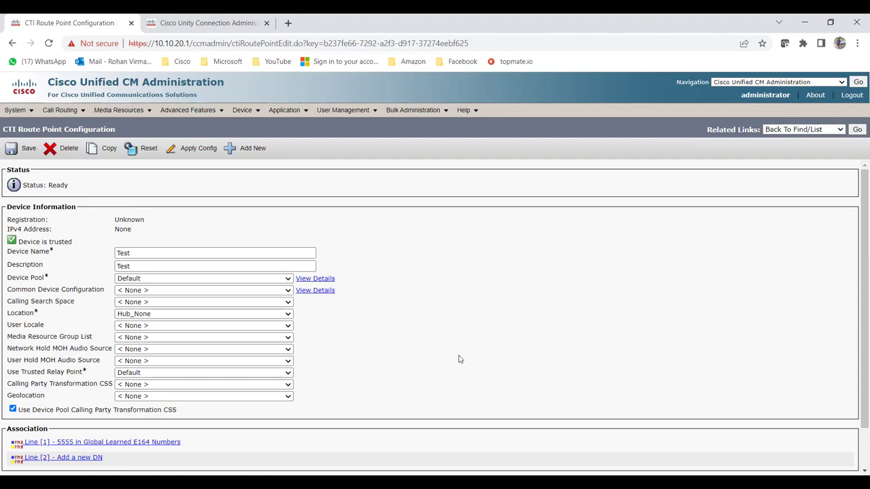
{"action": "scroll", "coordinate": [459, 359], "scroll_direction": "down", "scroll_amount": 1}
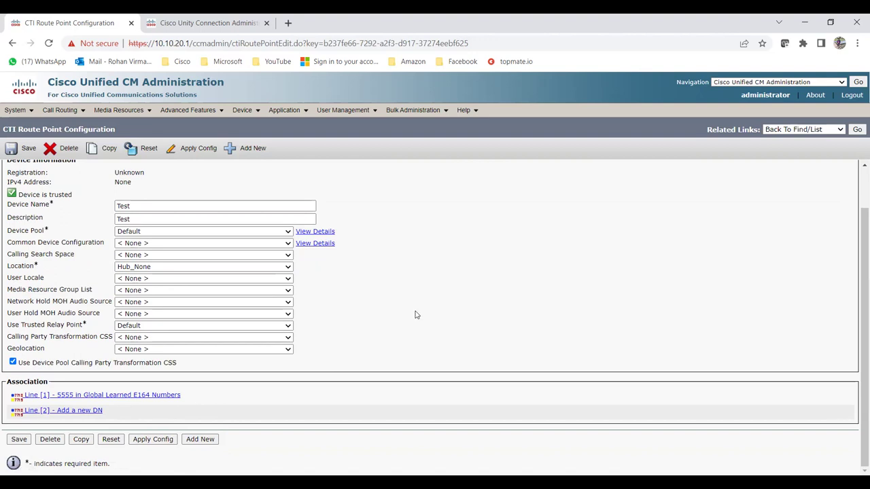
{"action": "scroll", "coordinate": [417, 315], "scroll_direction": "up", "scroll_amount": 1}
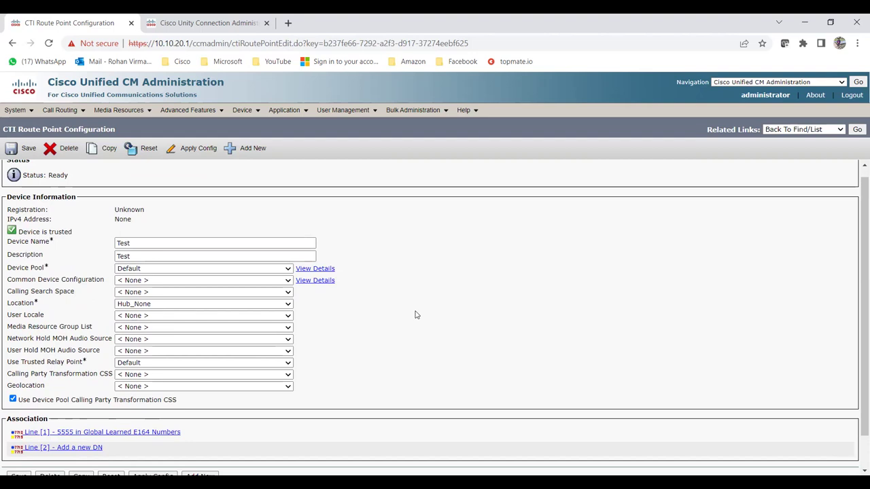
{"action": "scroll", "coordinate": [417, 315], "scroll_direction": "up", "scroll_amount": 1}
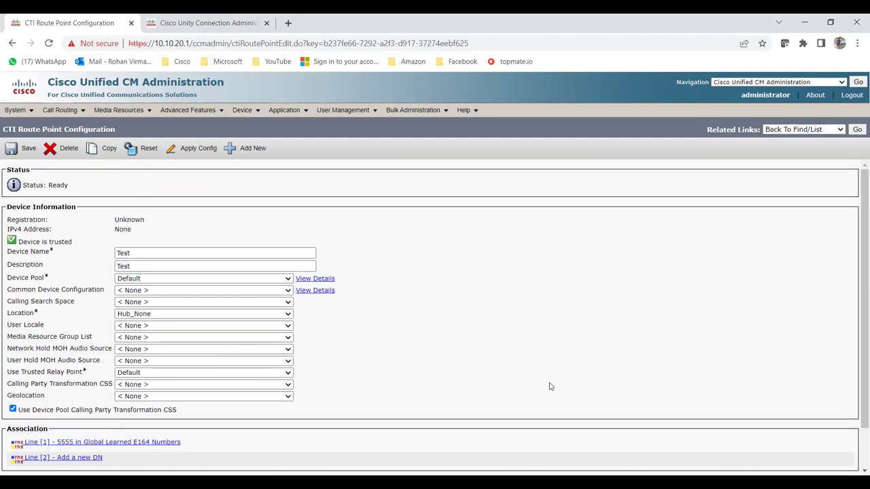